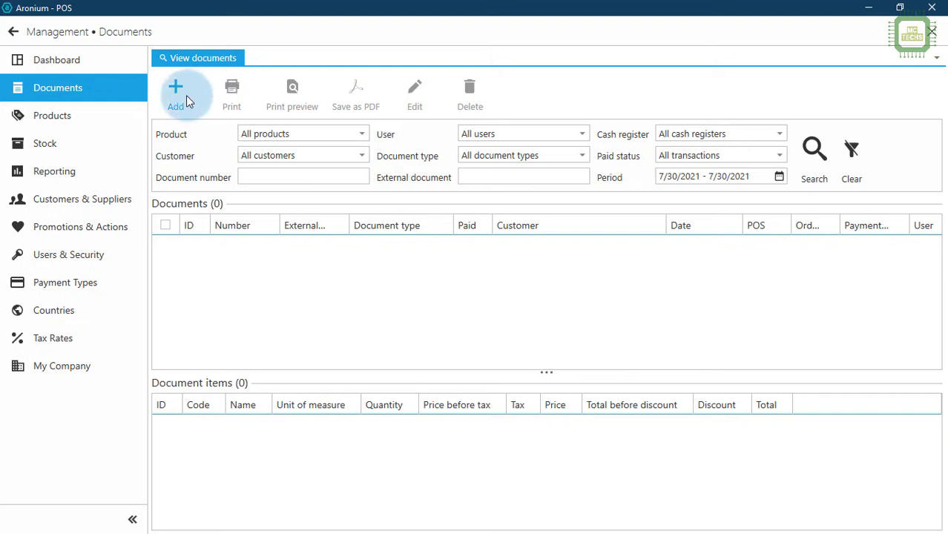
Browse the Expenses and Sales document types, including Proforma and Refund.
click(187, 100)
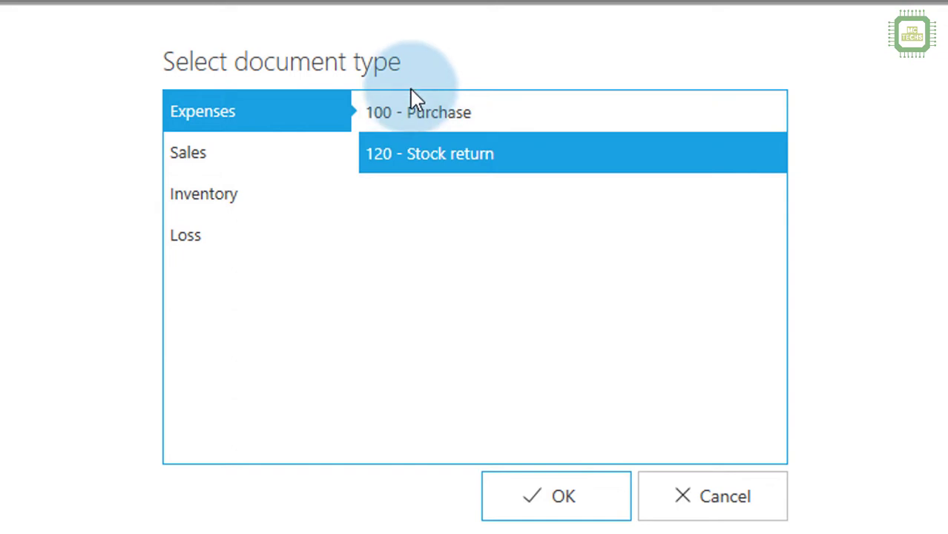
click(416, 111)
click(424, 156)
click(422, 112)
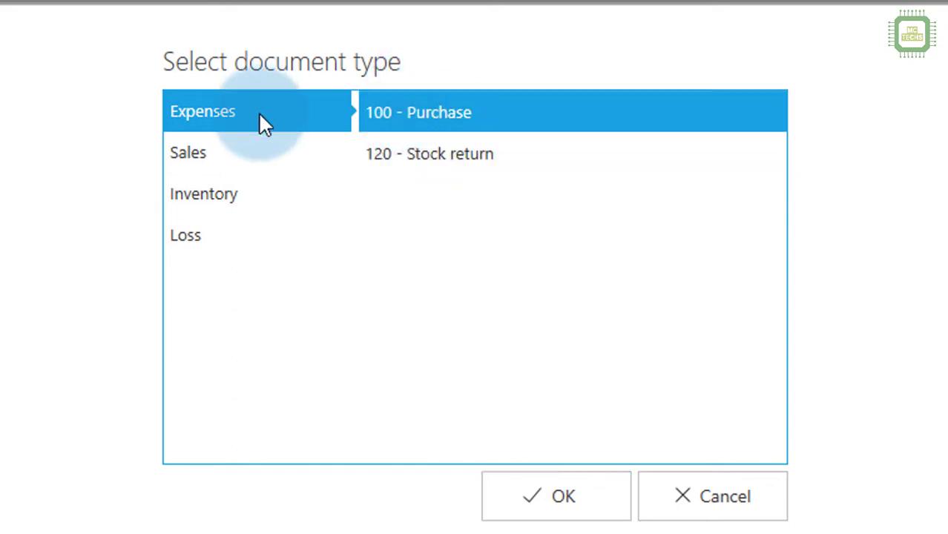
click(227, 162)
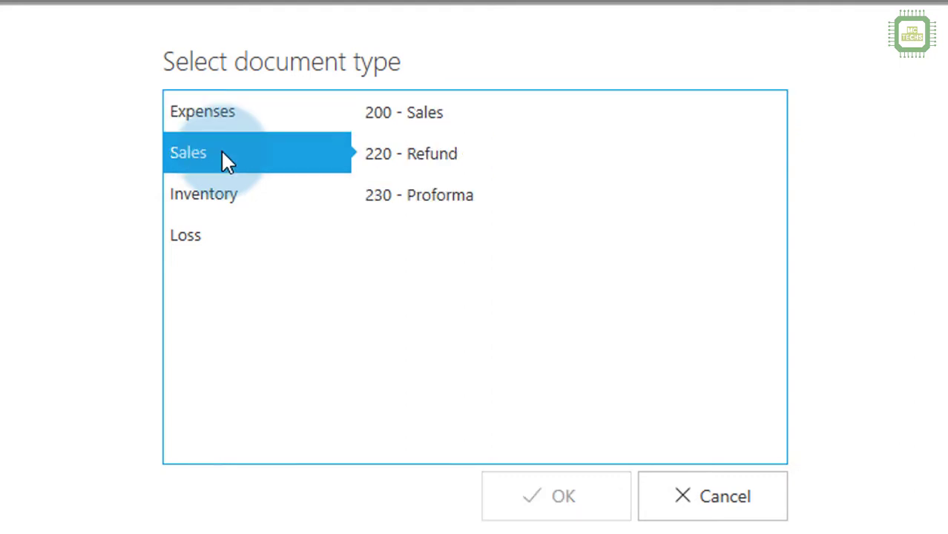
click(386, 115)
click(393, 155)
click(397, 199)
click(399, 126)
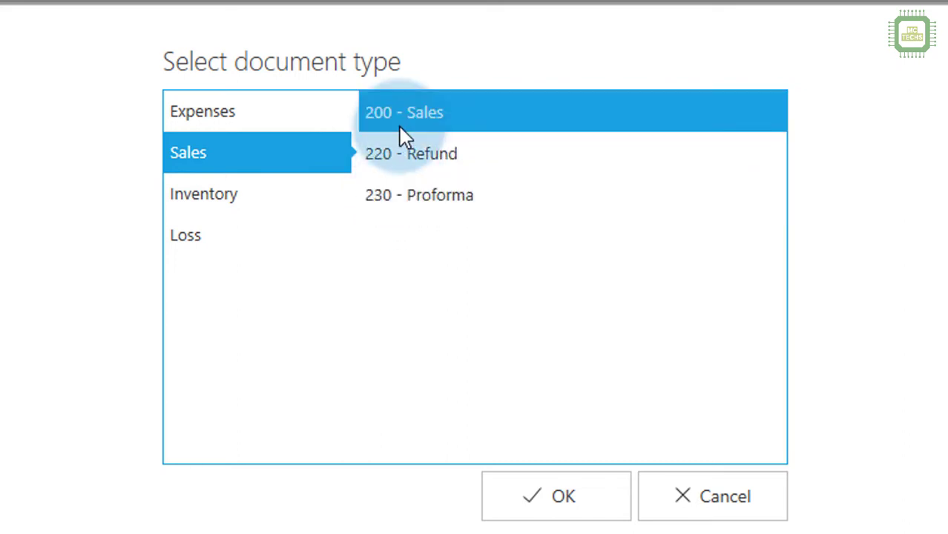
click(416, 165)
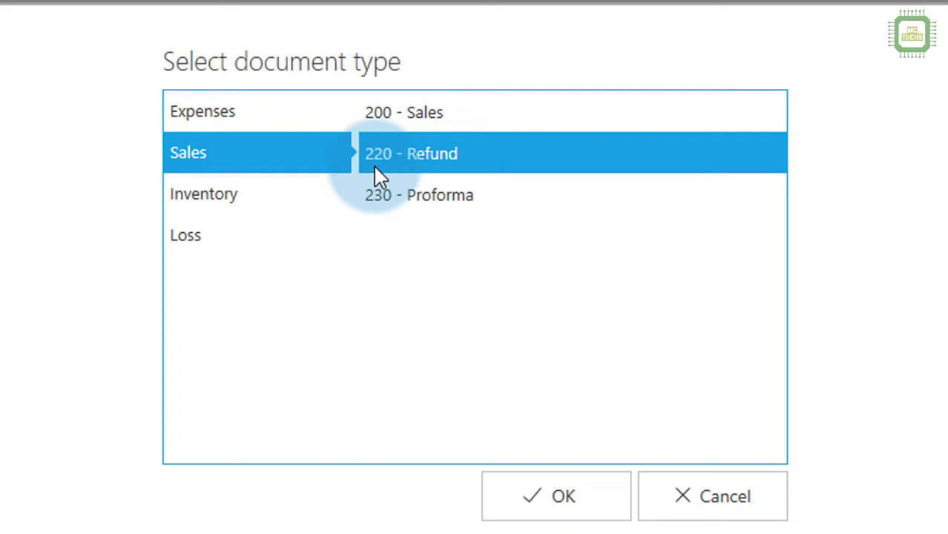
Create a new 200 - Sales document after comparing it with Proforma.
click(248, 113)
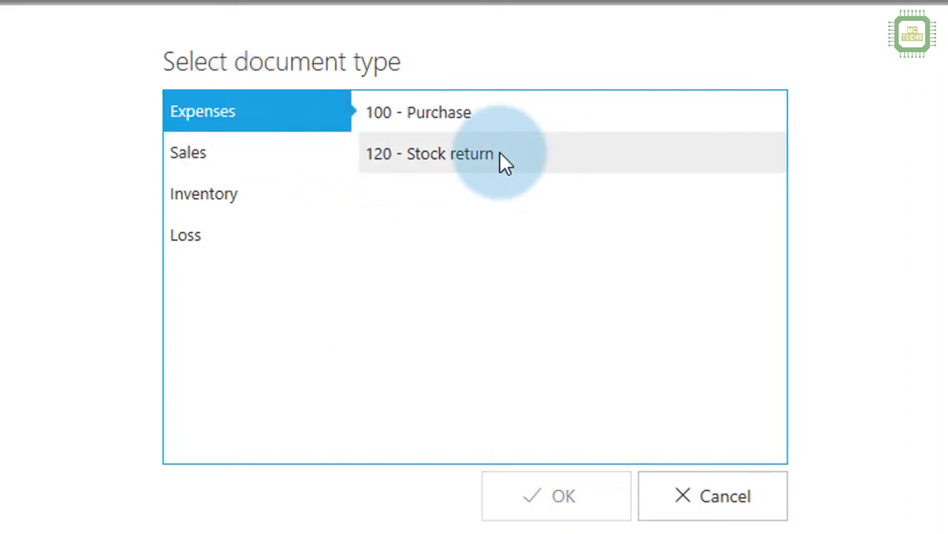
click(245, 156)
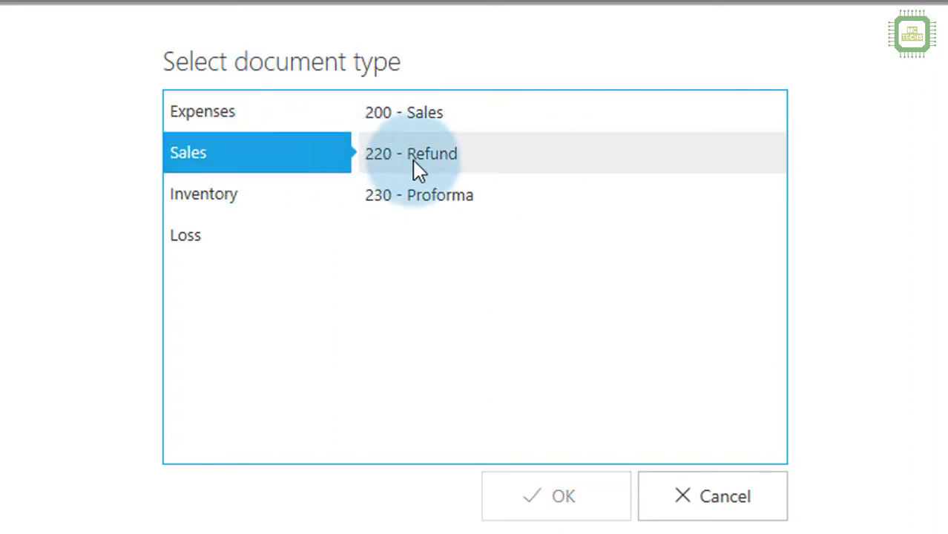
click(416, 206)
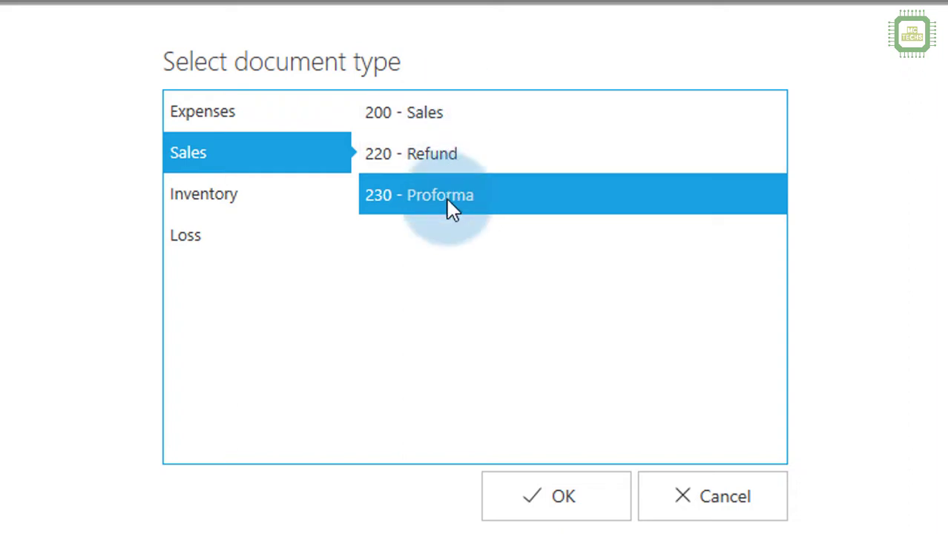
click(438, 119)
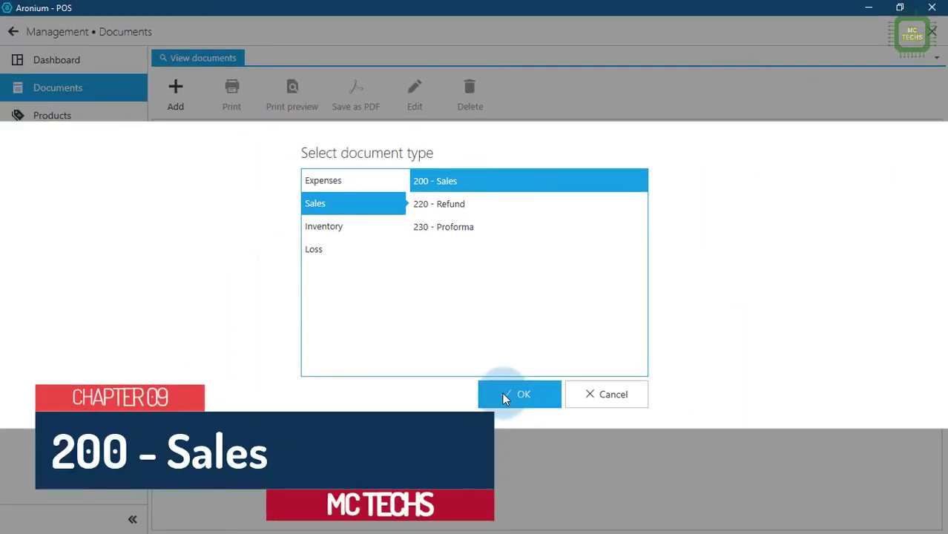
click(502, 394)
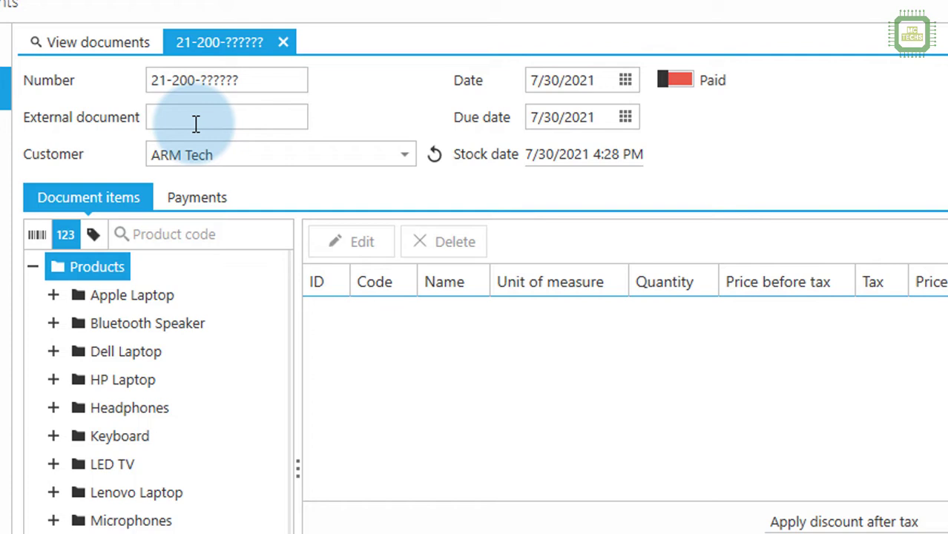
Set the customer to Safrin Traders and add 3 Sony MDR-7506 Headphones (code 1031).
click(197, 155)
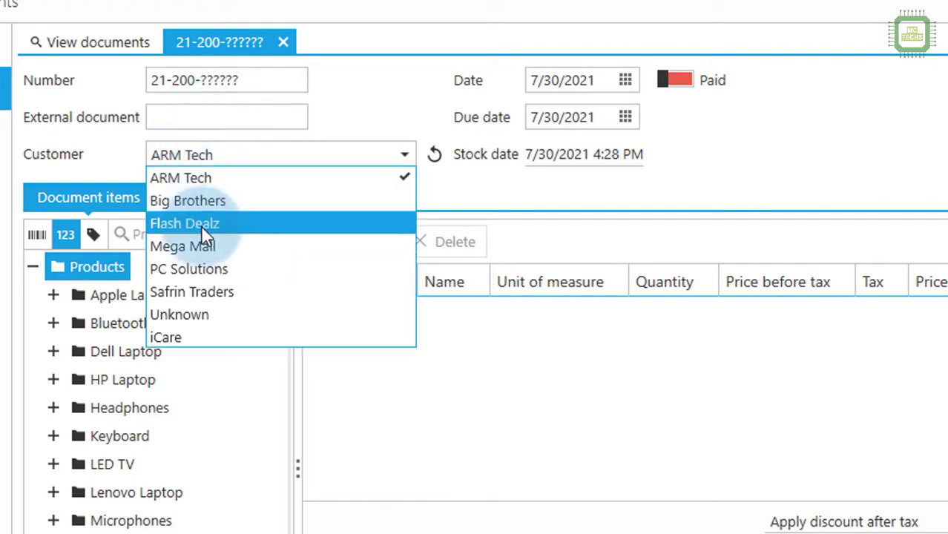
click(206, 291)
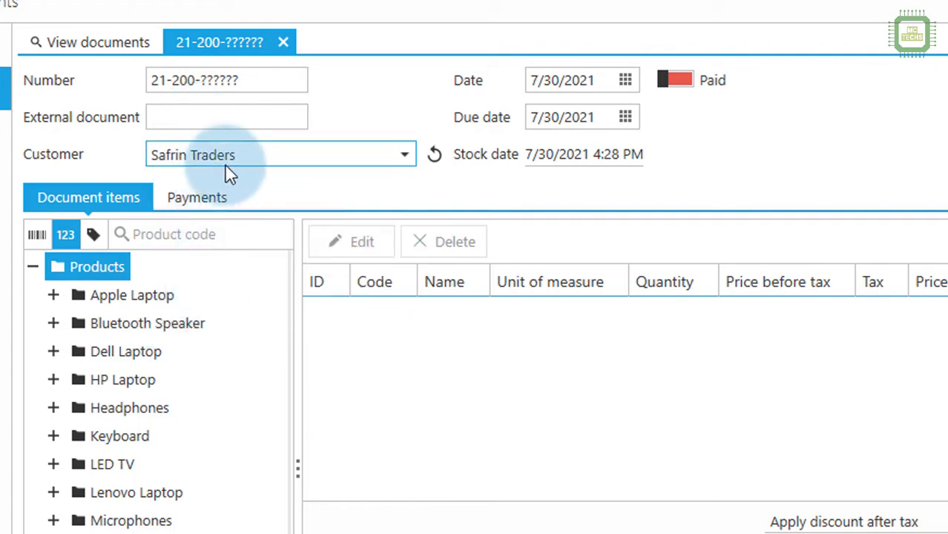
click(163, 233)
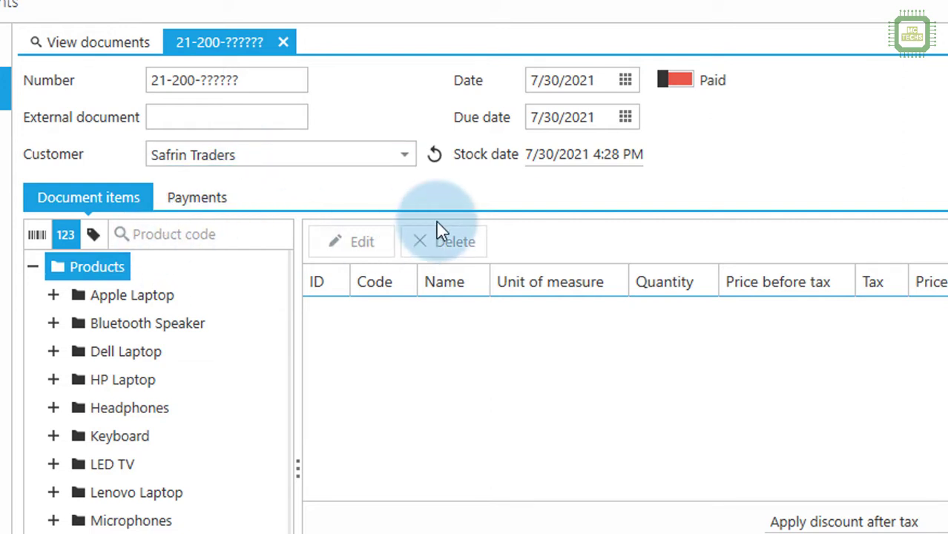
text(1031)
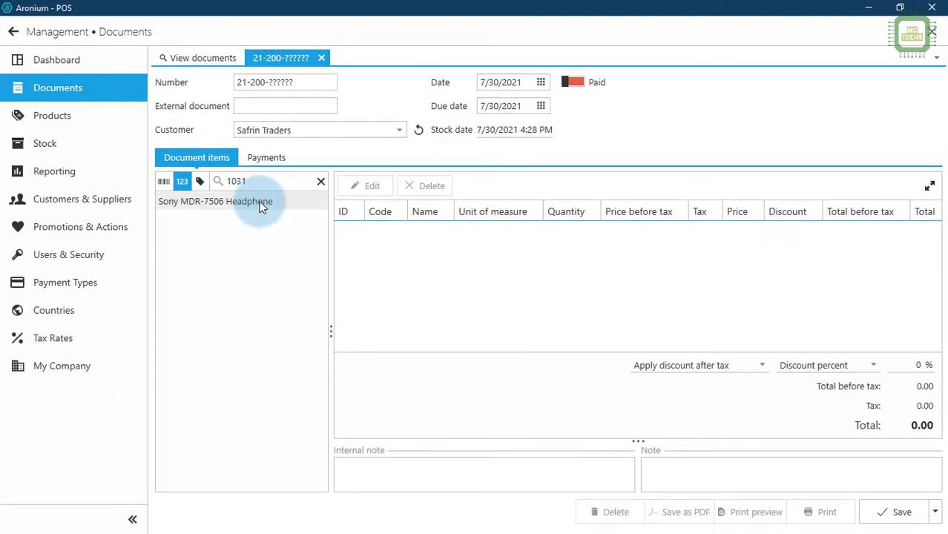
double_click(262, 207)
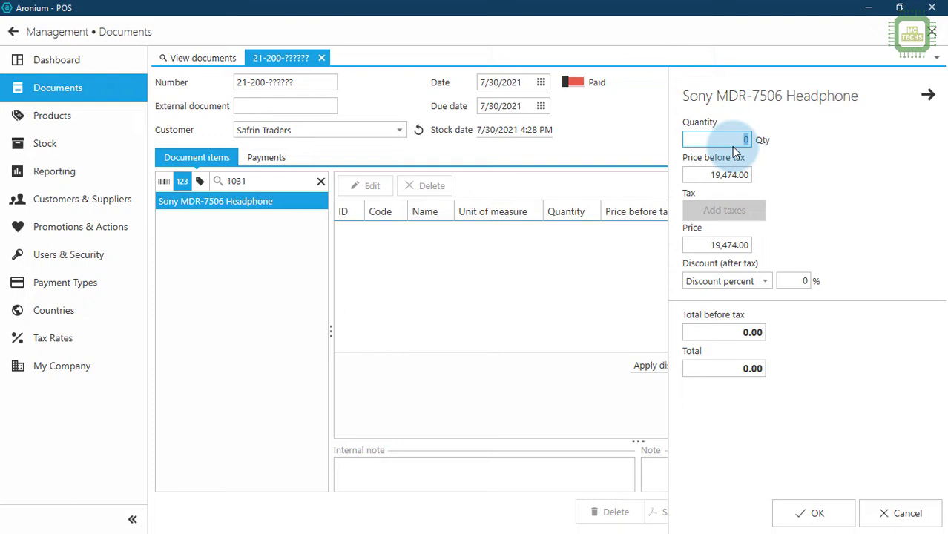
text(3)
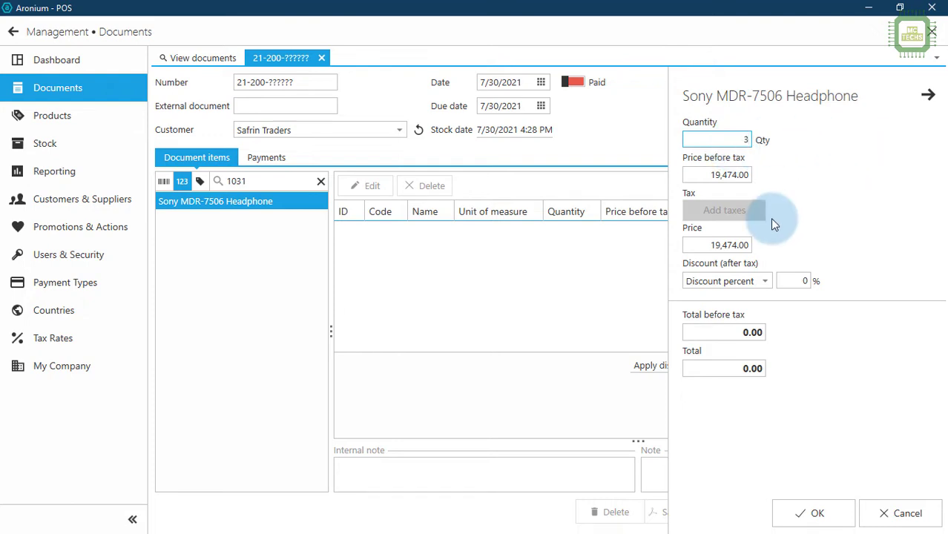
click(813, 513)
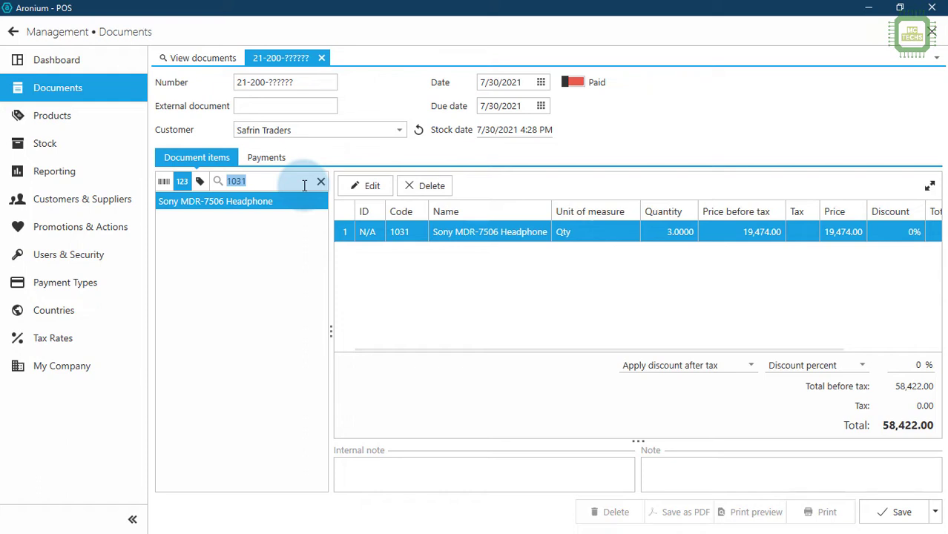
Add 2 Epson Perfection V39 Scanners (code 1169) and save the document.
text(1169)
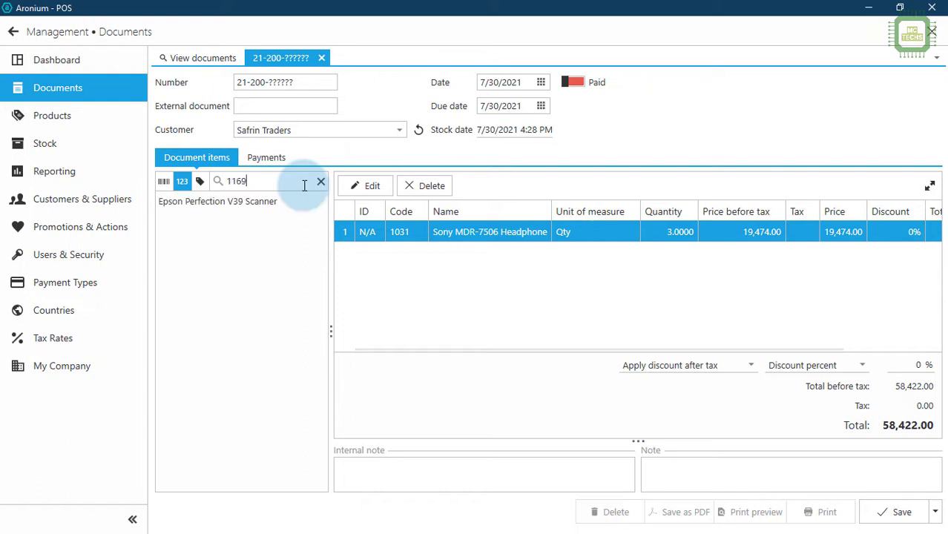
double_click(243, 201)
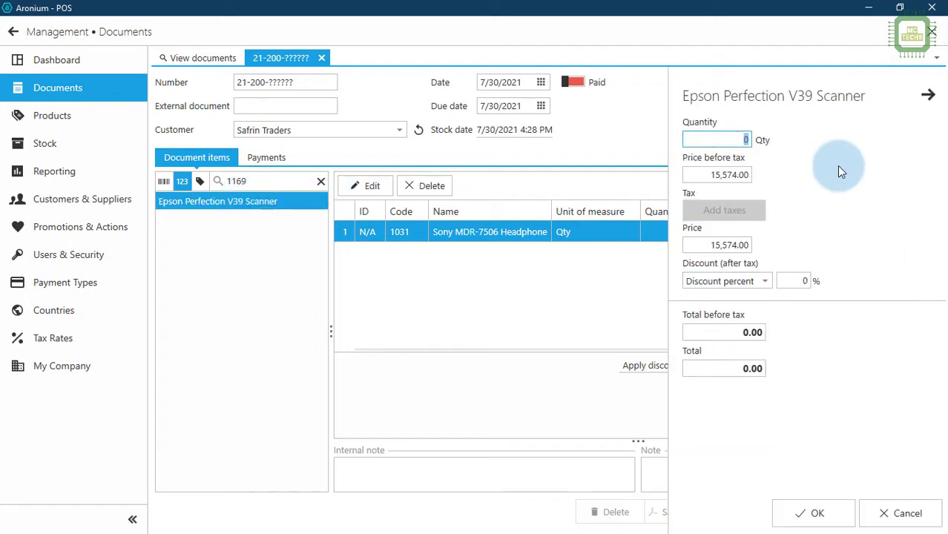
text(2)
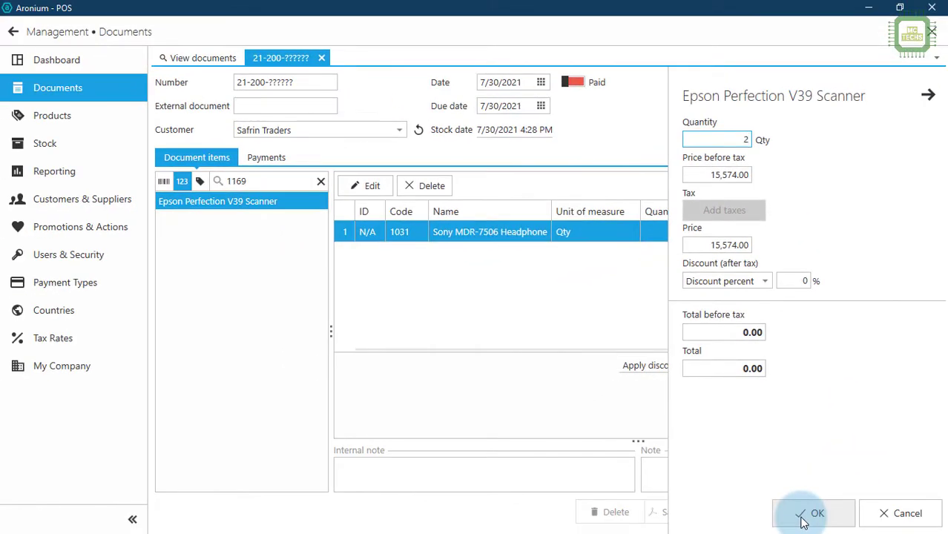
click(803, 523)
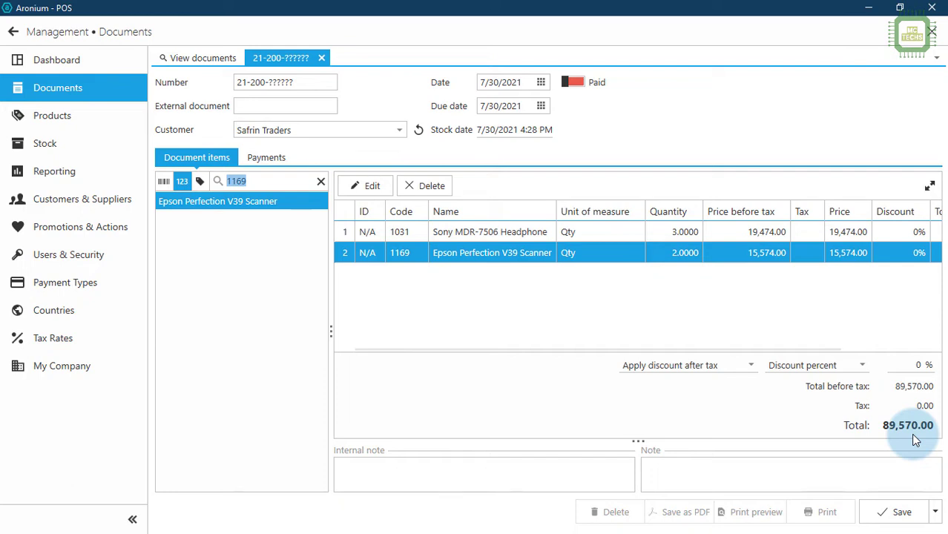
click(907, 515)
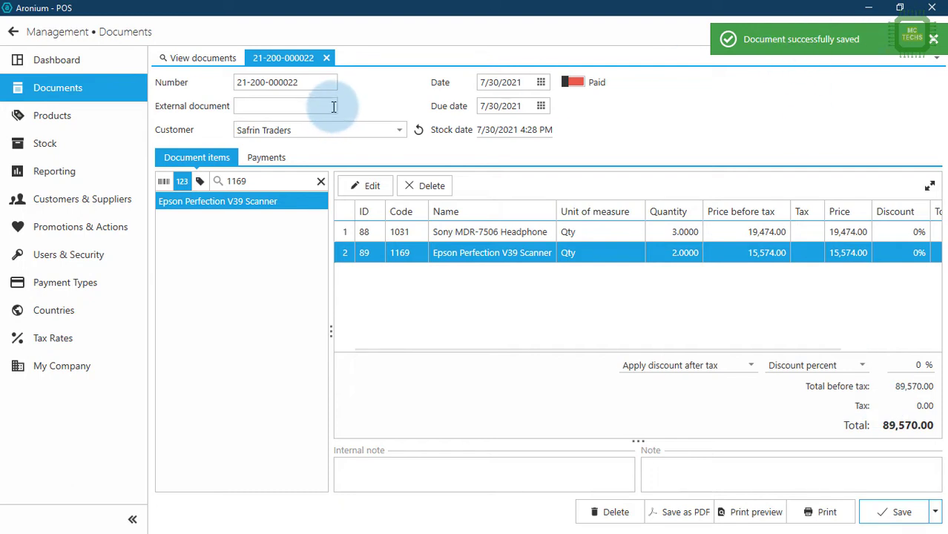
Find the Sony headphone (code 1031) in Stock and open its stock history.
click(92, 140)
click(397, 129)
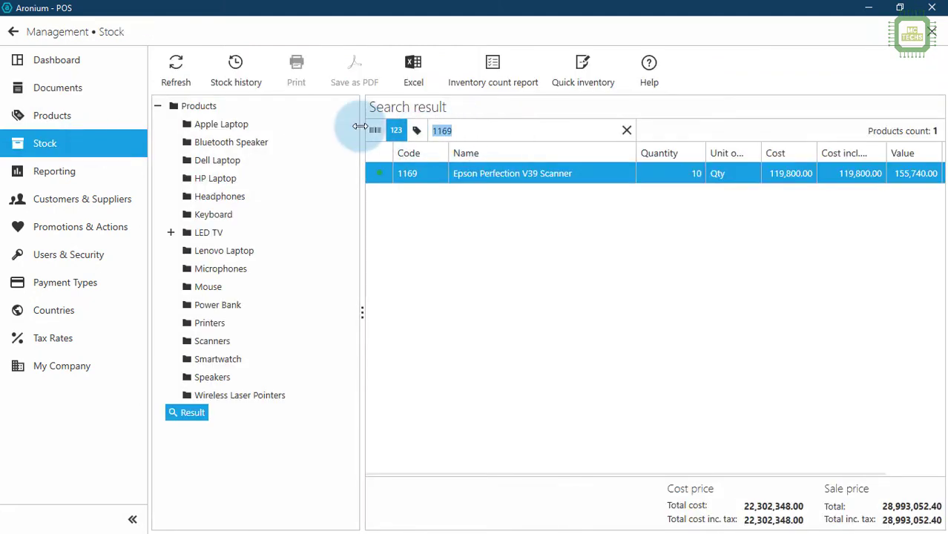
click(179, 65)
click(456, 132)
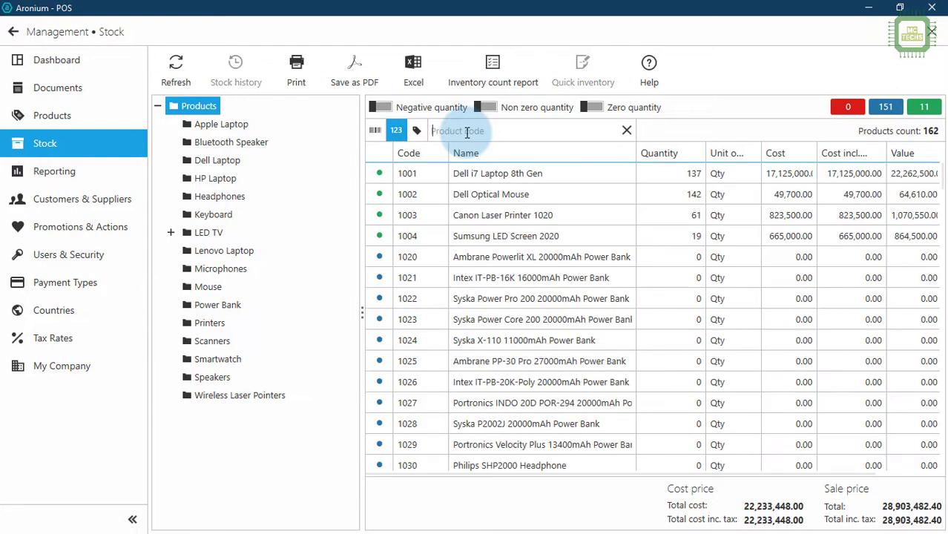
text(1031)
click(690, 184)
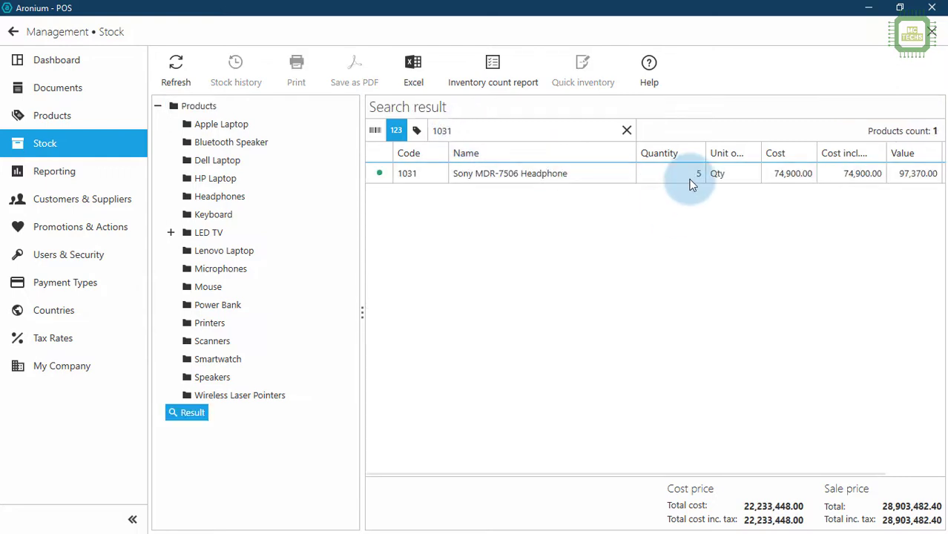
right_click(688, 184)
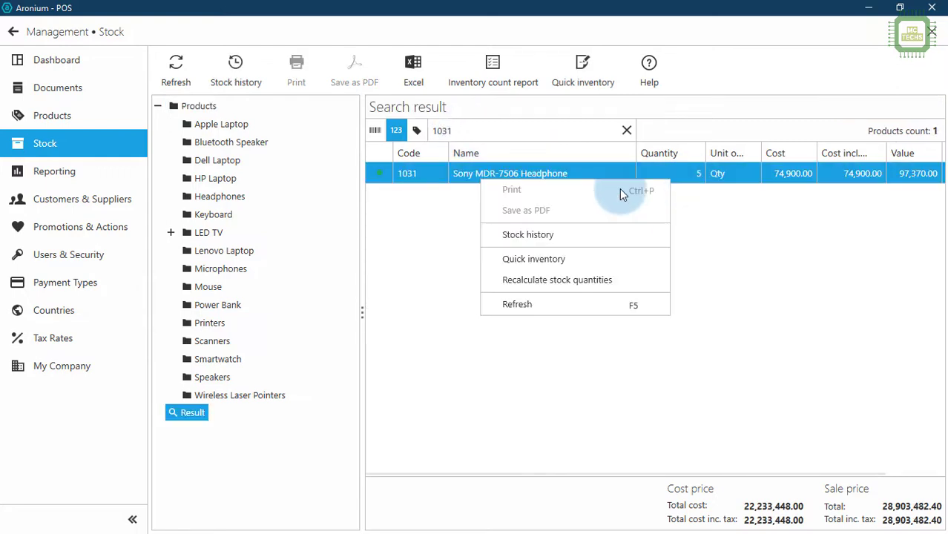
click(583, 237)
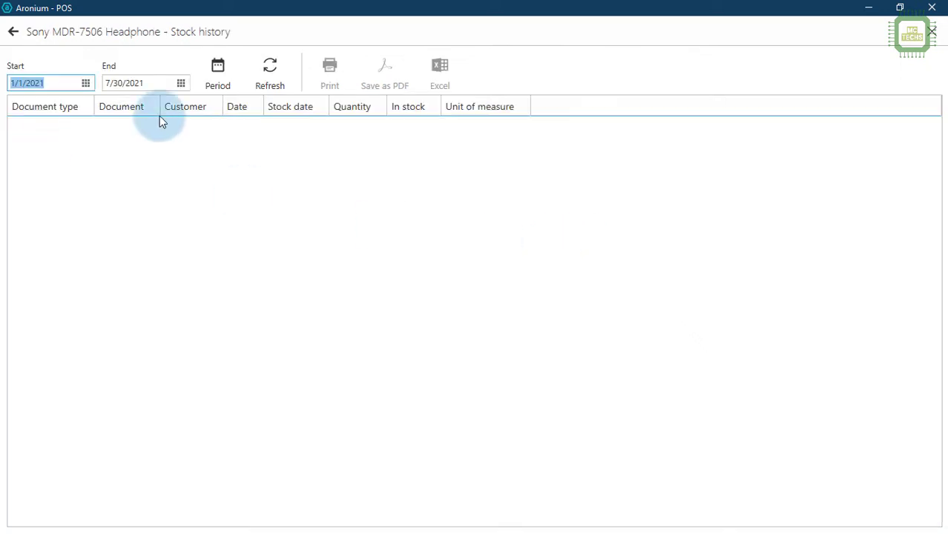
Refresh the history, review the purchase of 10, return of 2 and sale of 3, then go back.
click(270, 74)
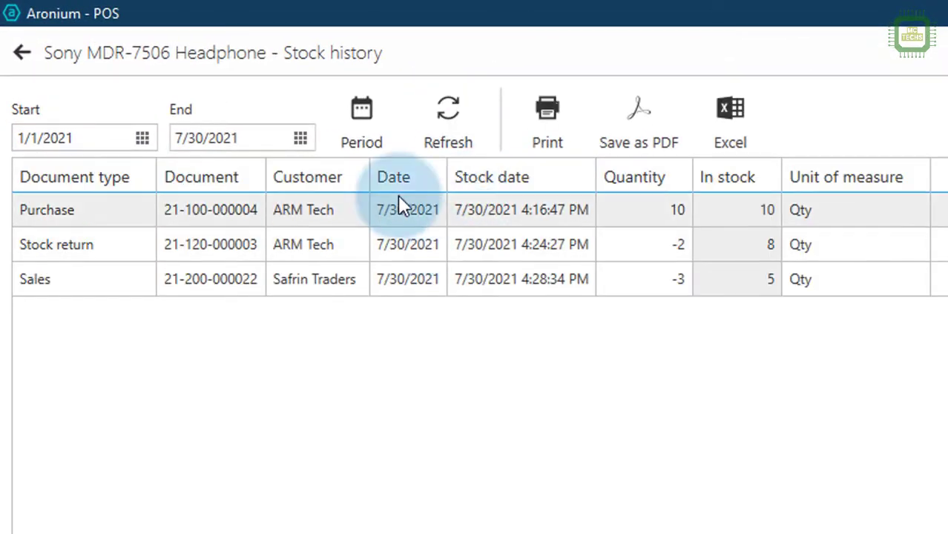
click(80, 206)
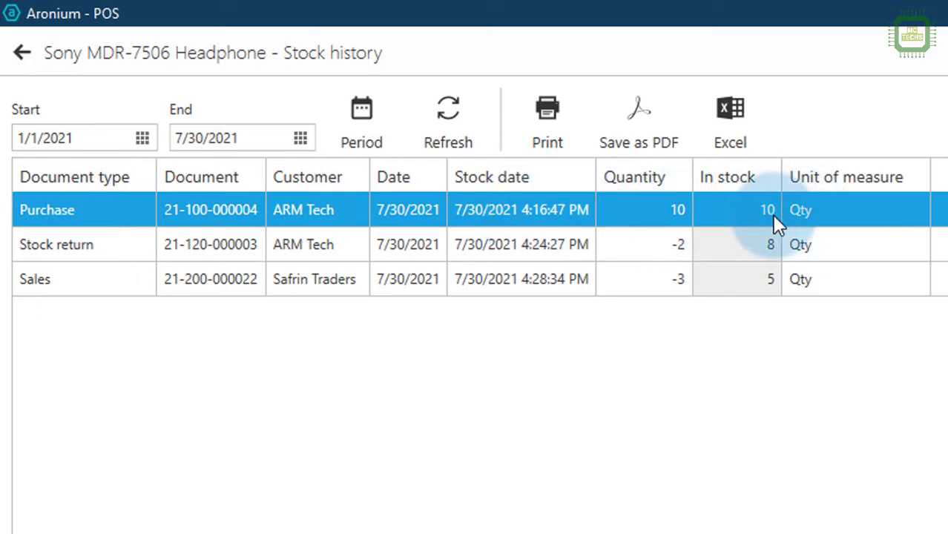
click(232, 248)
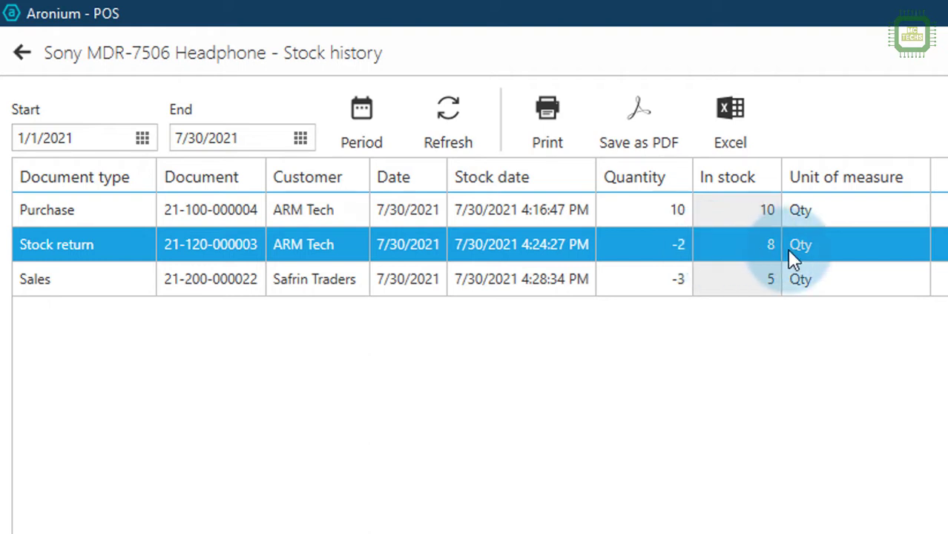
click(293, 284)
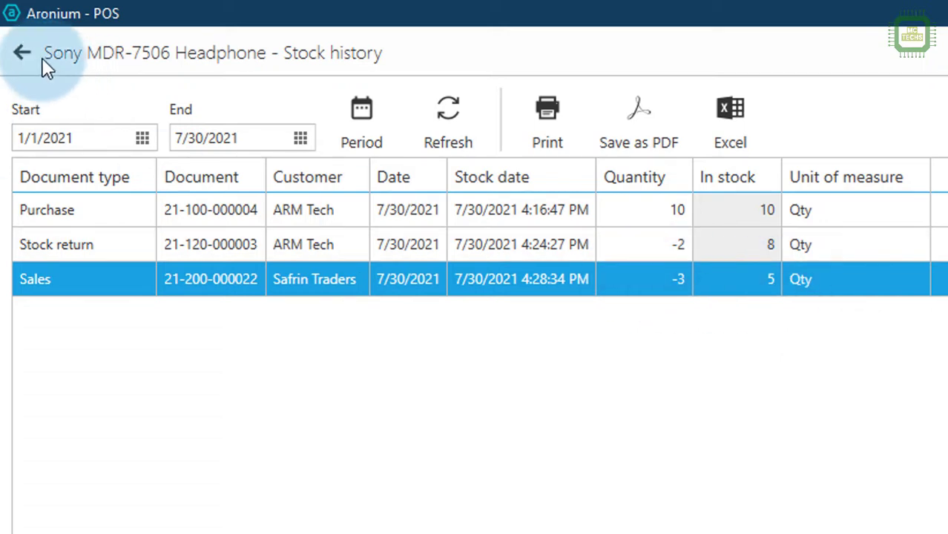
click(22, 53)
click(94, 147)
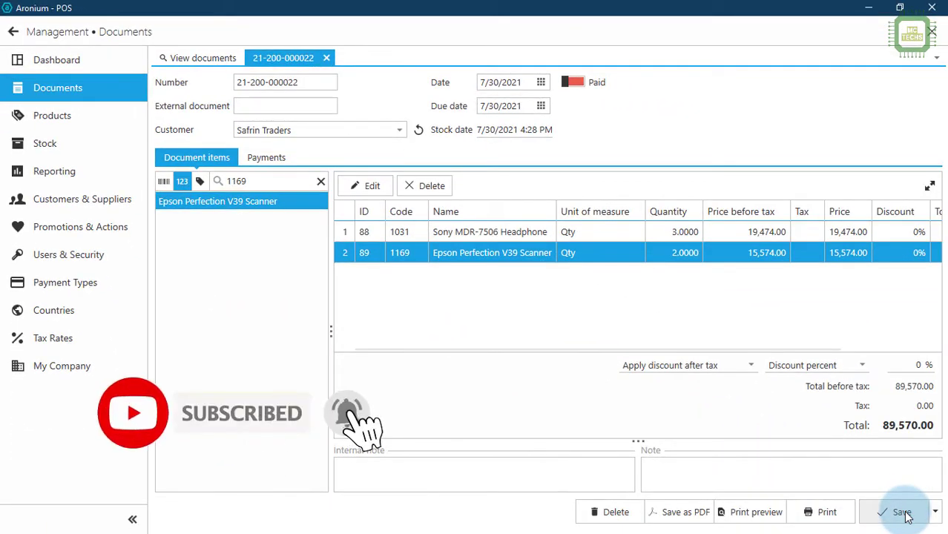
click(903, 513)
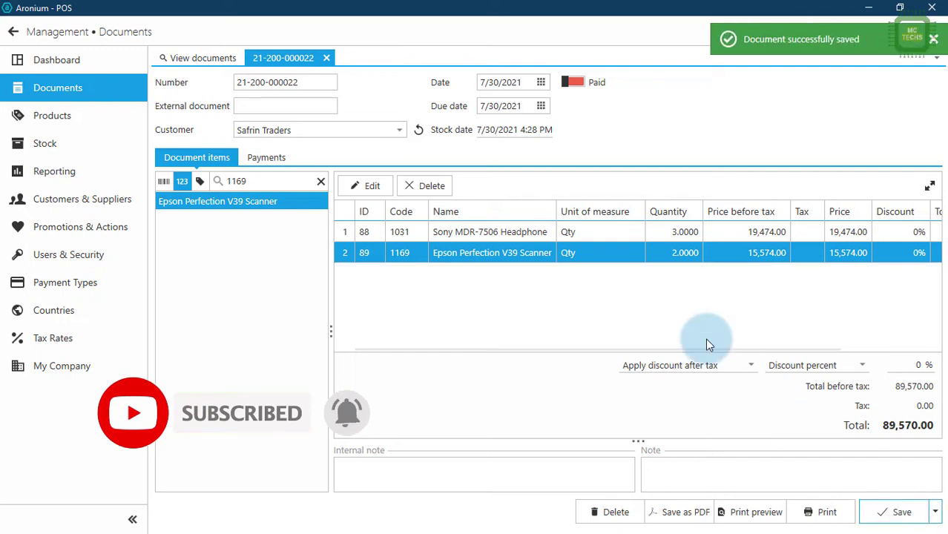
click(205, 60)
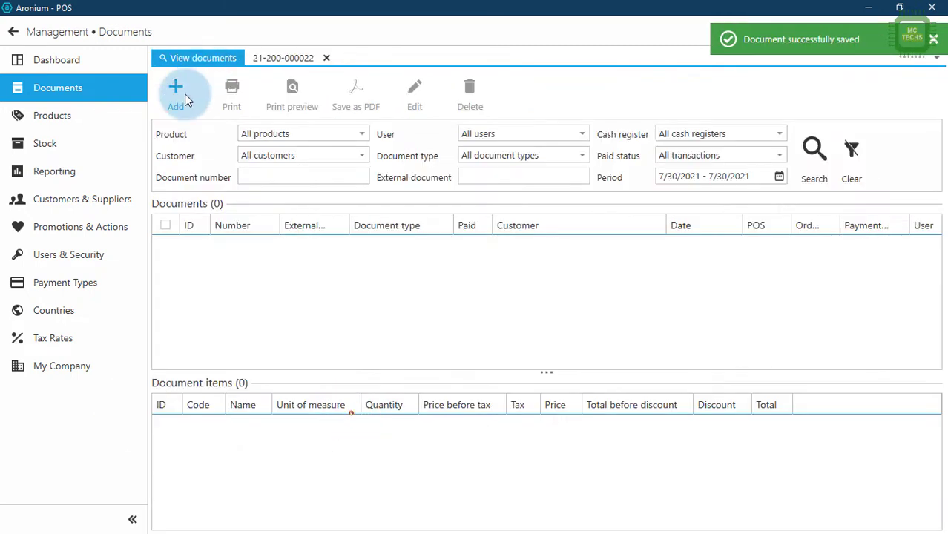
click(302, 63)
click(325, 59)
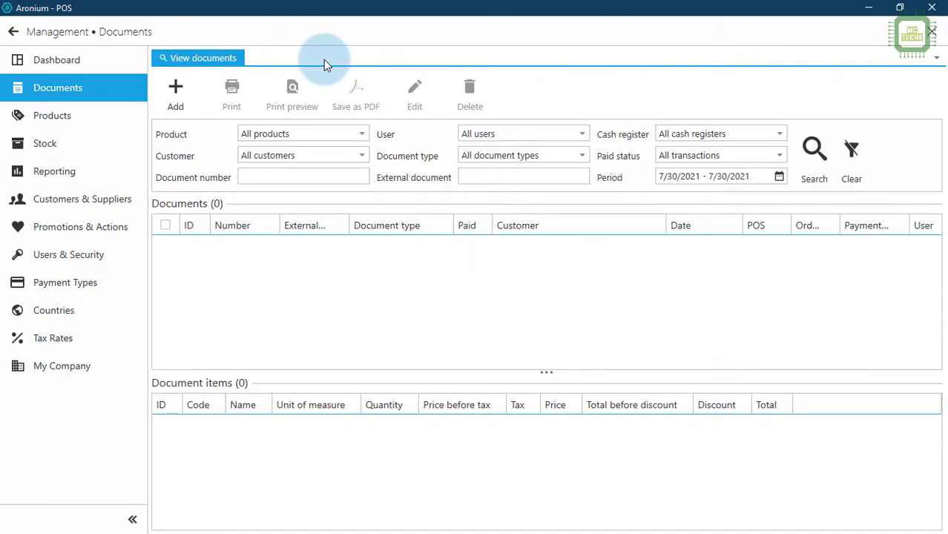
Start a new 220 - Refund document.
click(168, 90)
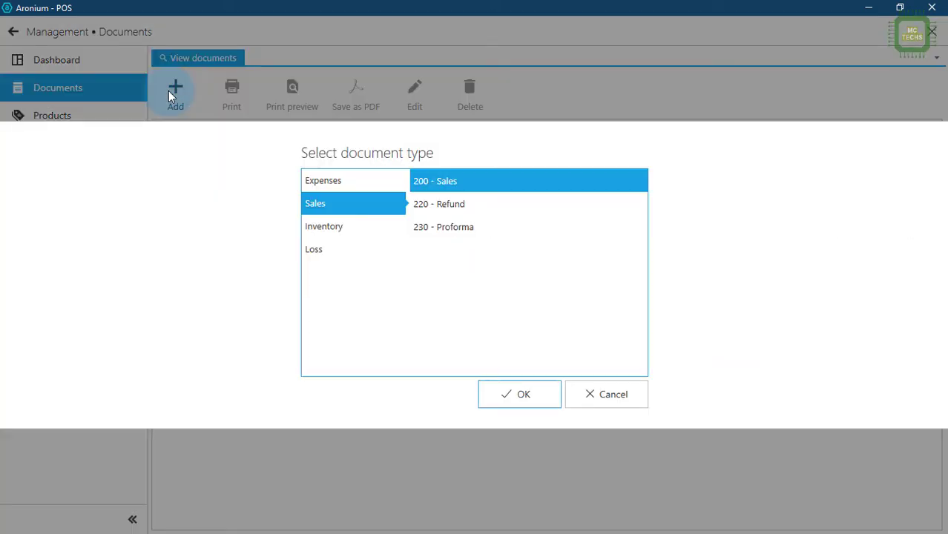
click(445, 212)
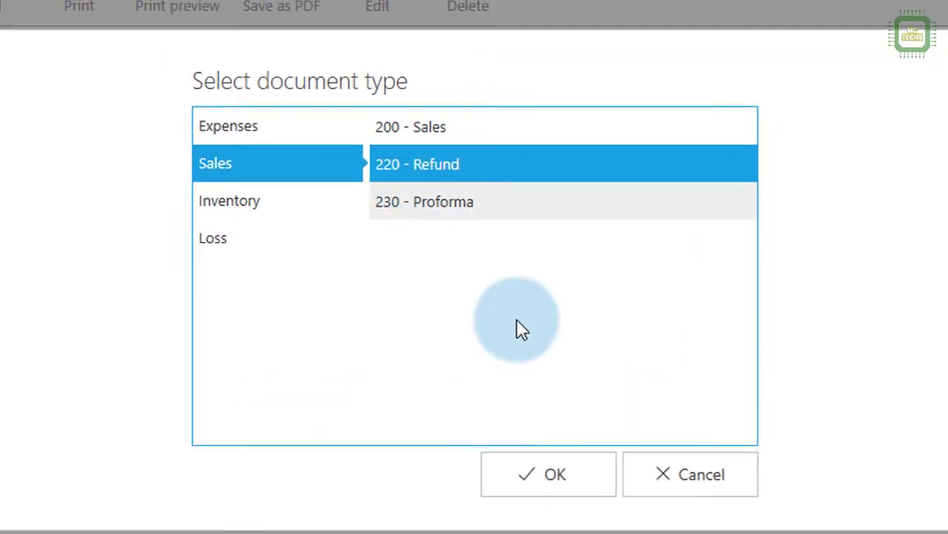
click(520, 404)
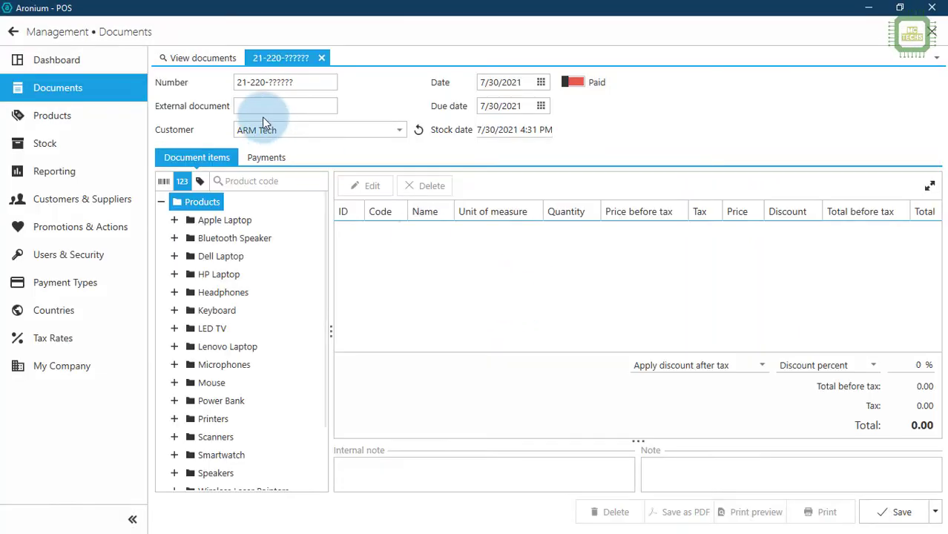
Set the refund's customer to Safrin Traders.
click(230, 74)
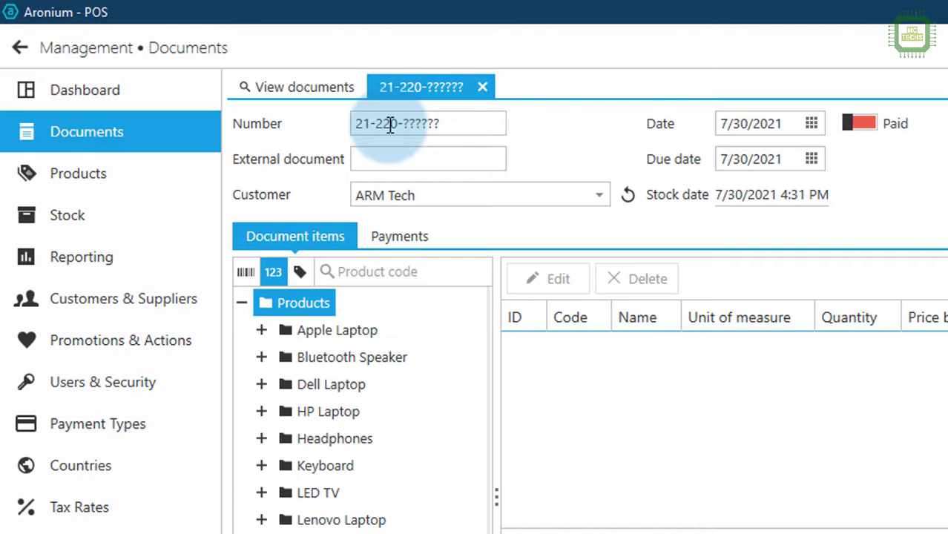
click(420, 202)
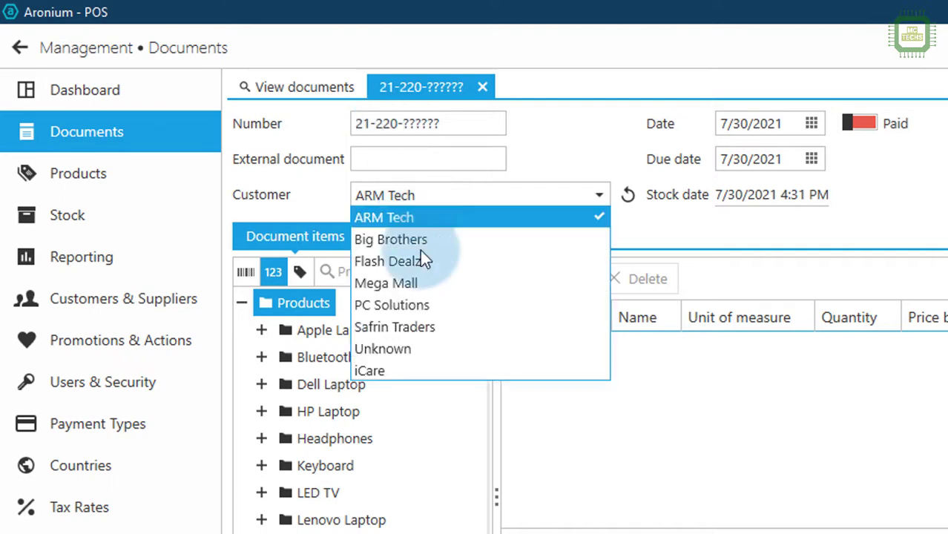
click(426, 328)
Add one Sony MDR-7506 Headphone (code 1031) at 19,474.00 to the refund.
click(379, 274)
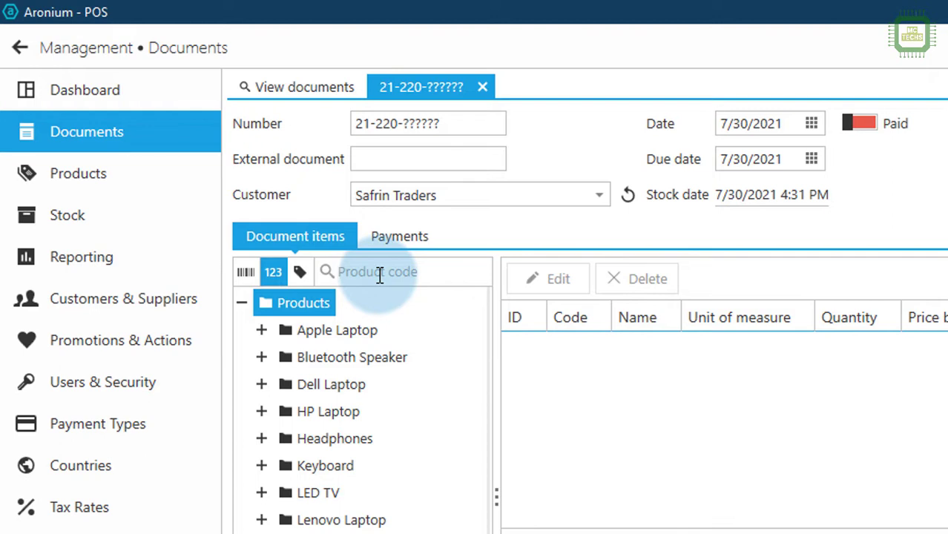
text(1031)
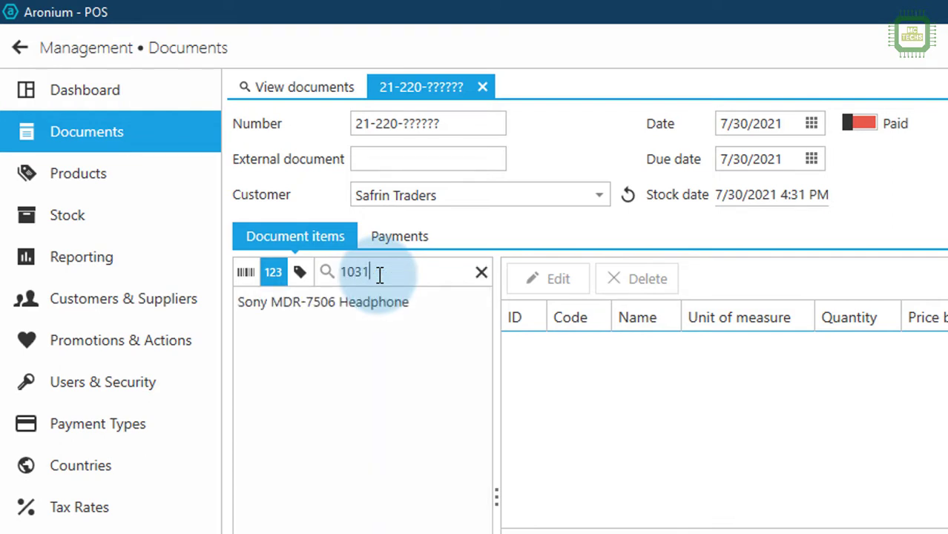
click(404, 308)
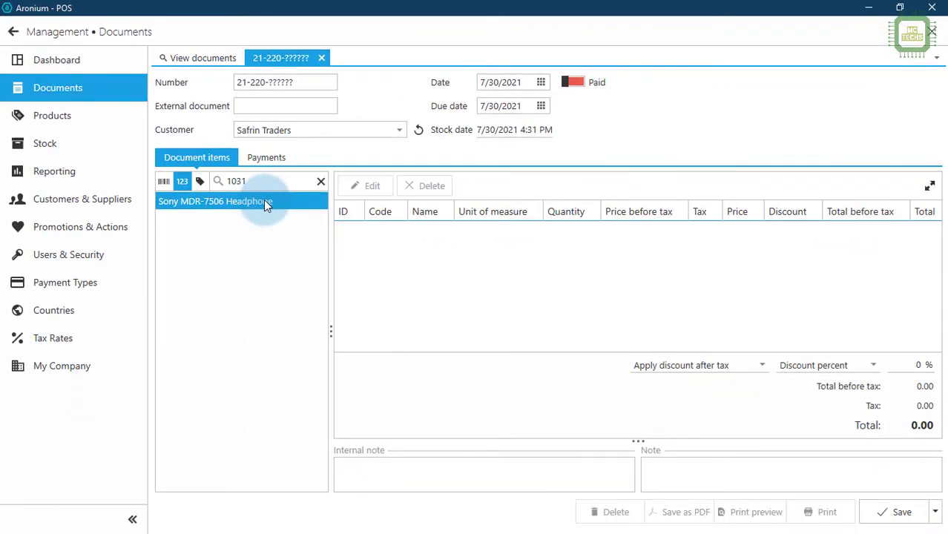
click(265, 202)
text(1)
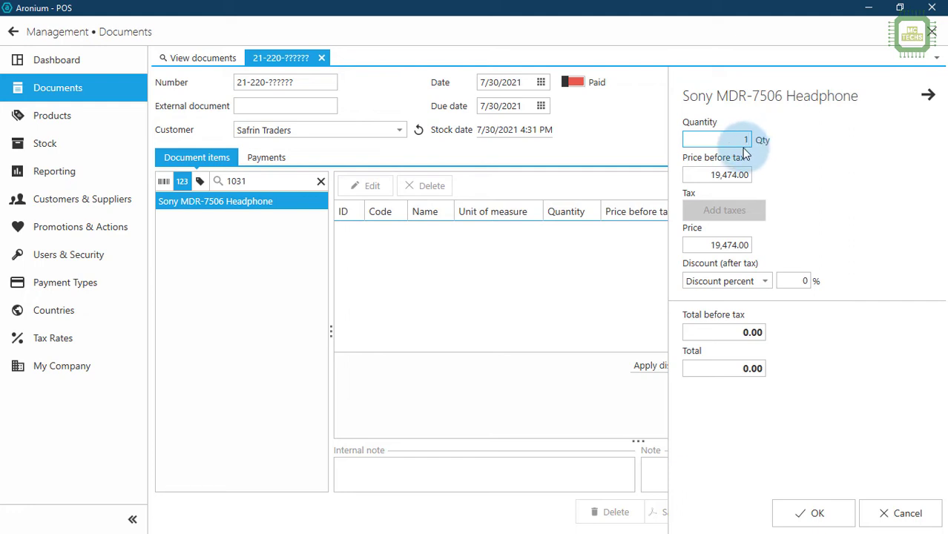
click(816, 513)
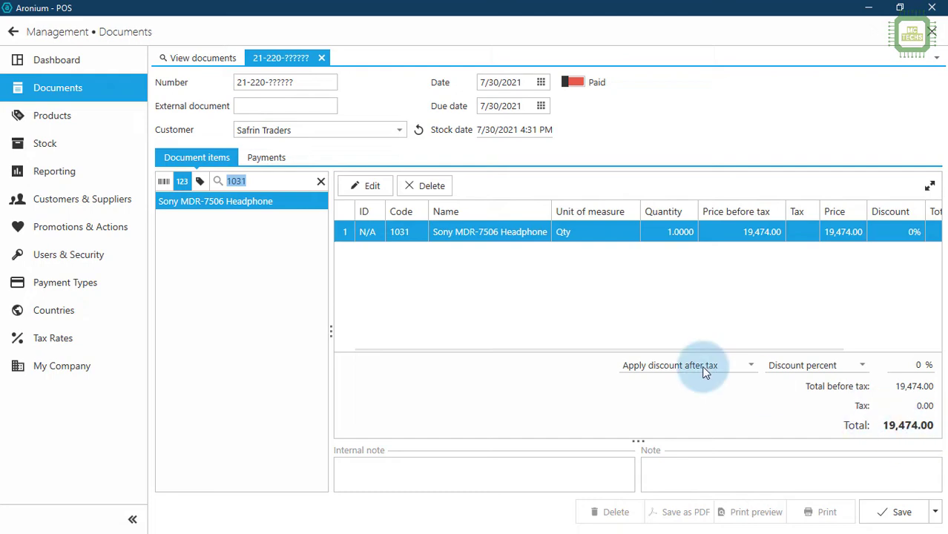
text(116)
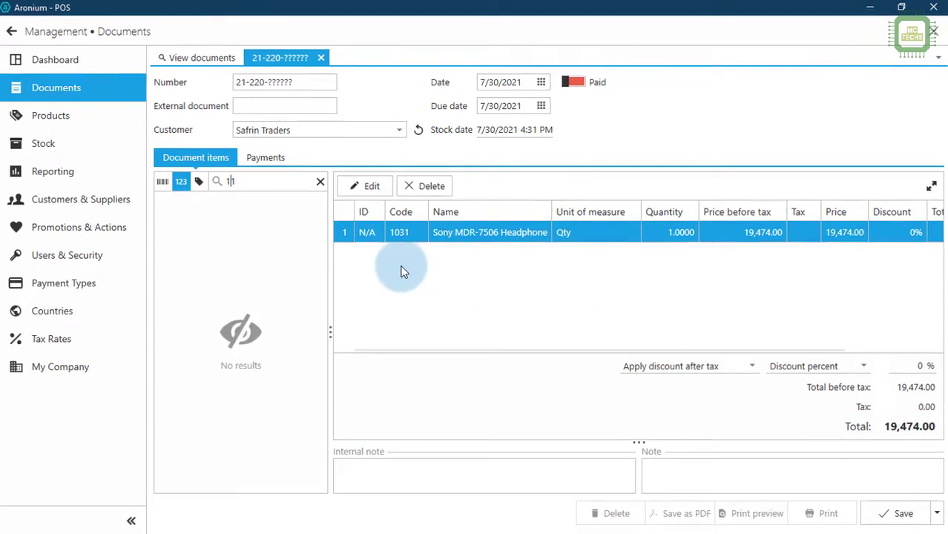
text(9)
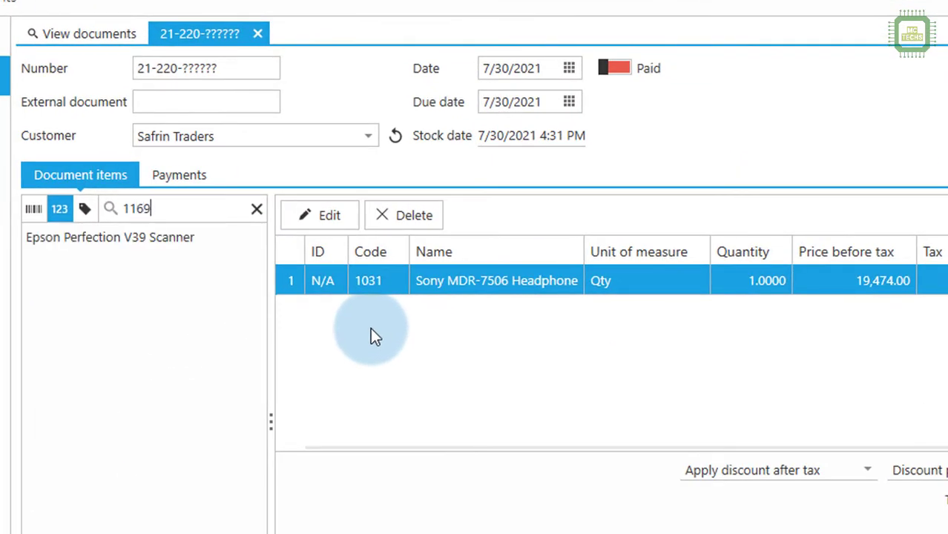
click(172, 235)
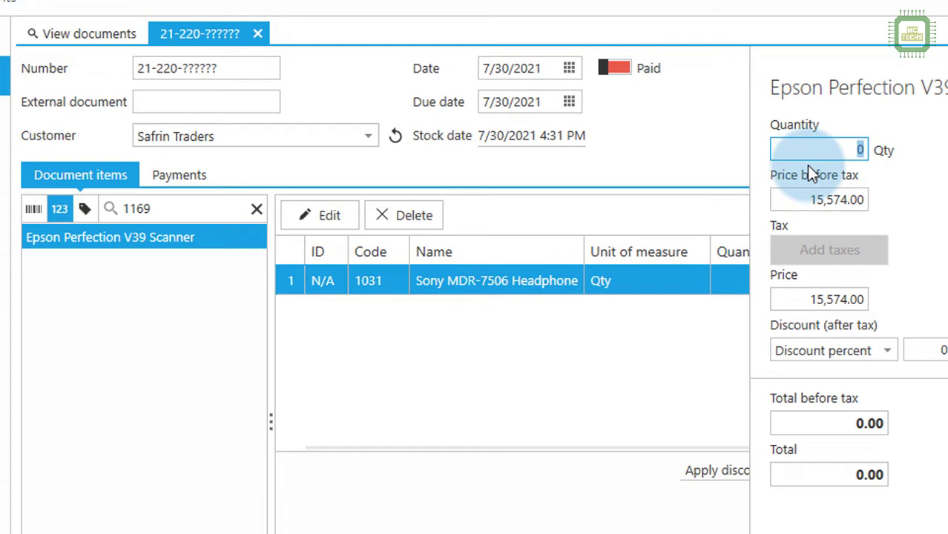
text(1)
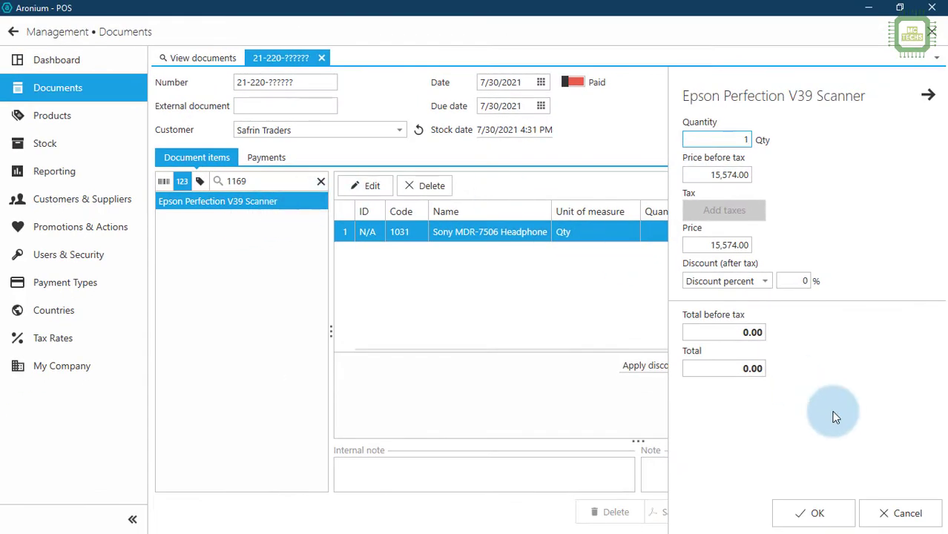
click(816, 513)
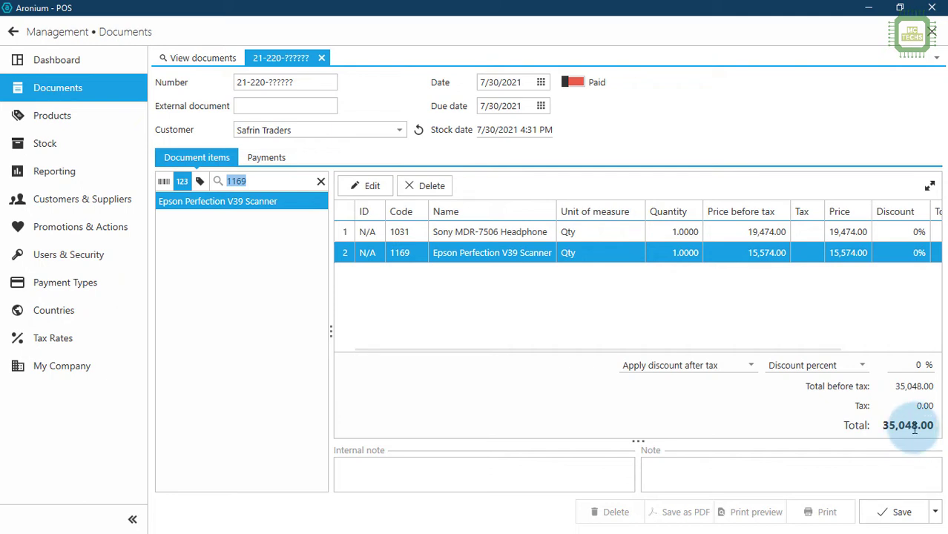
click(894, 513)
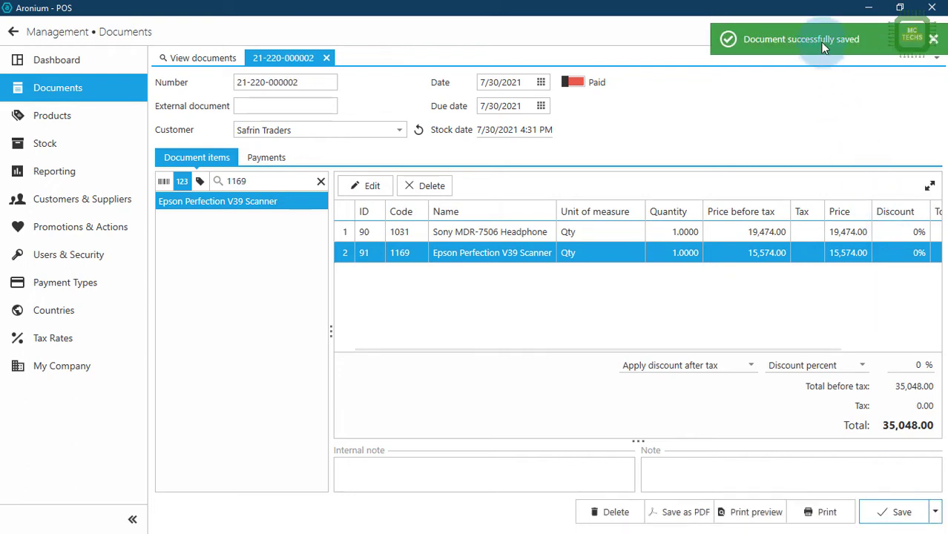
click(326, 57)
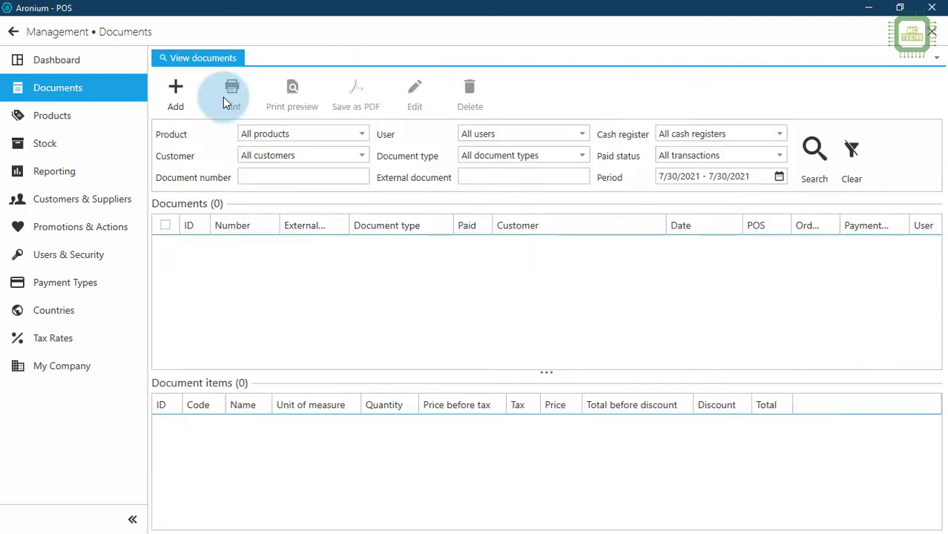
Refresh Stock, search code 1031 and open the headphone's stock history.
click(60, 144)
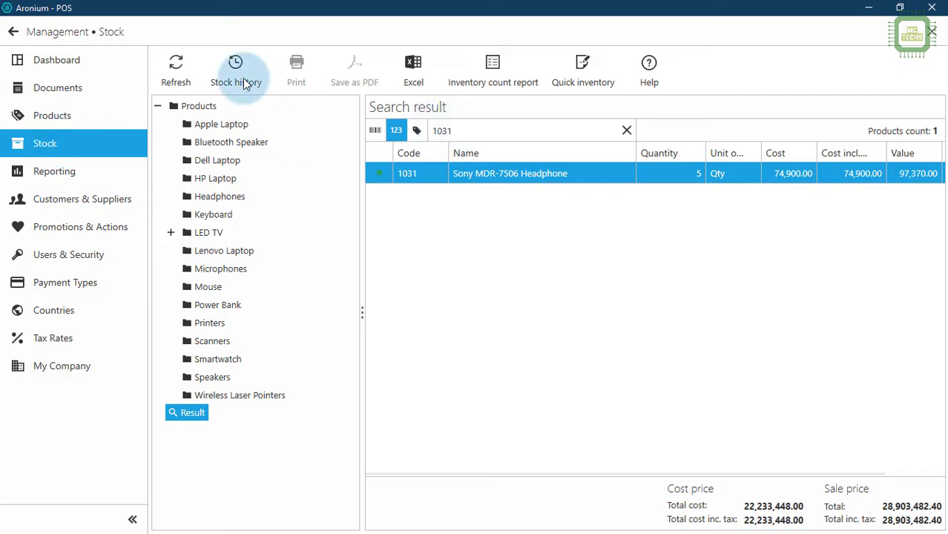
click(195, 79)
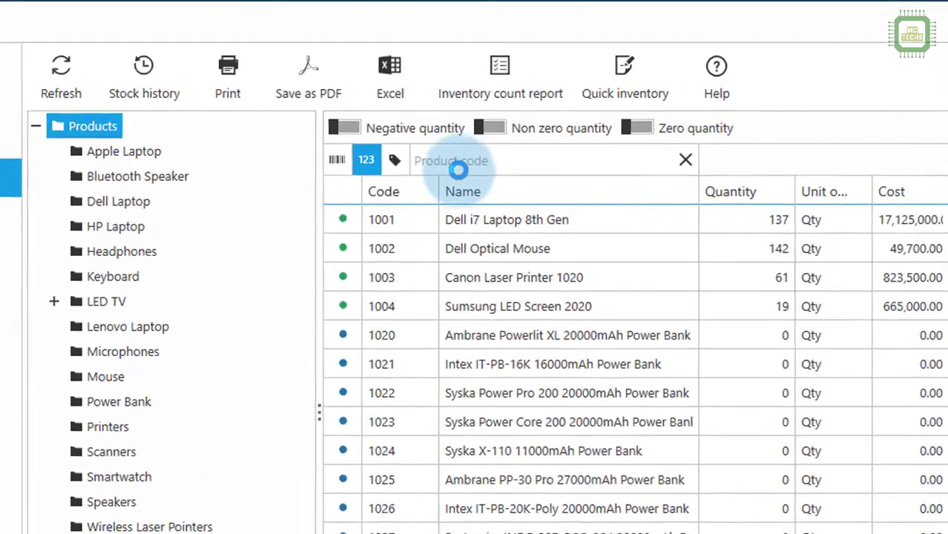
click(464, 131)
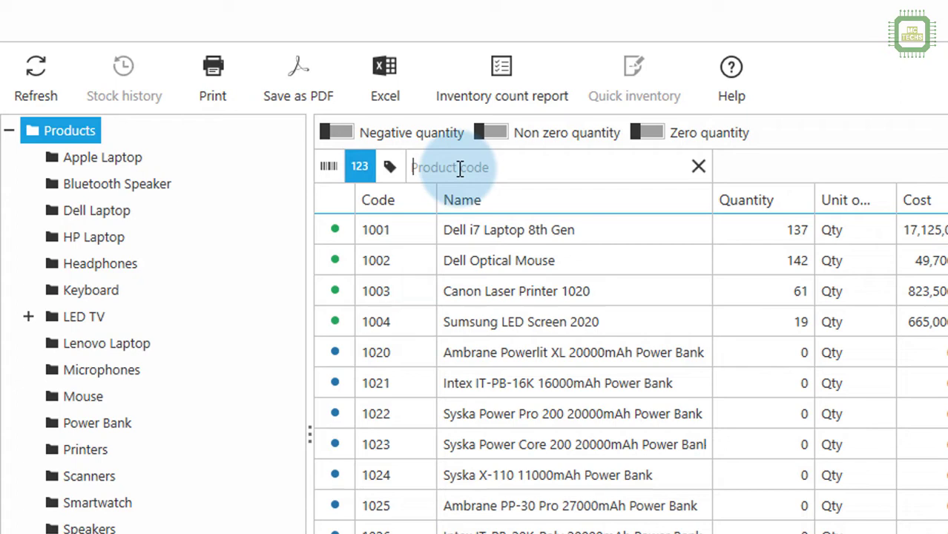
text(1031)
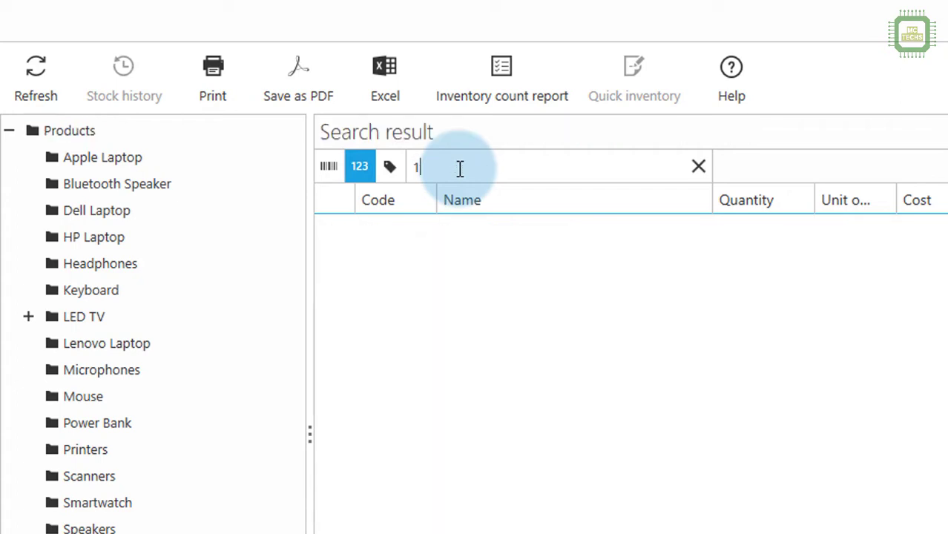
click(640, 233)
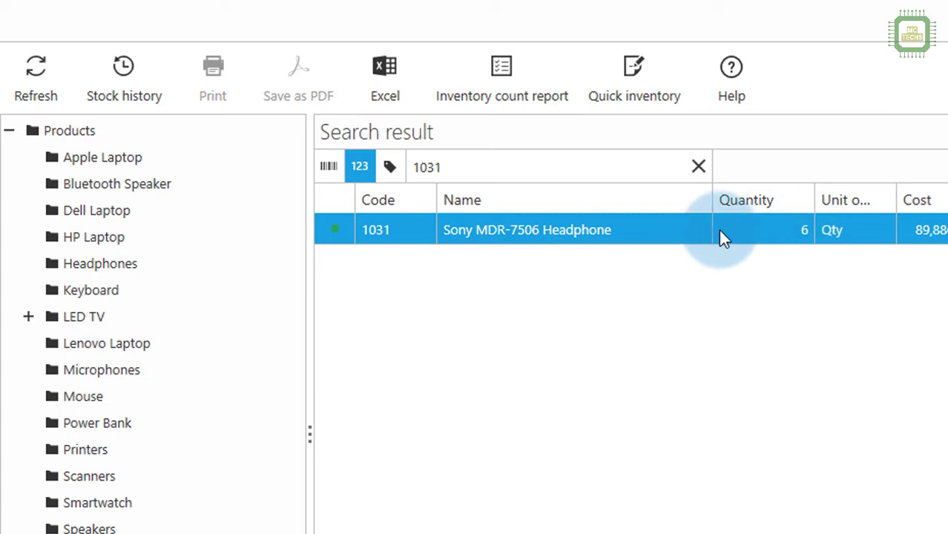
right_click(387, 236)
click(457, 314)
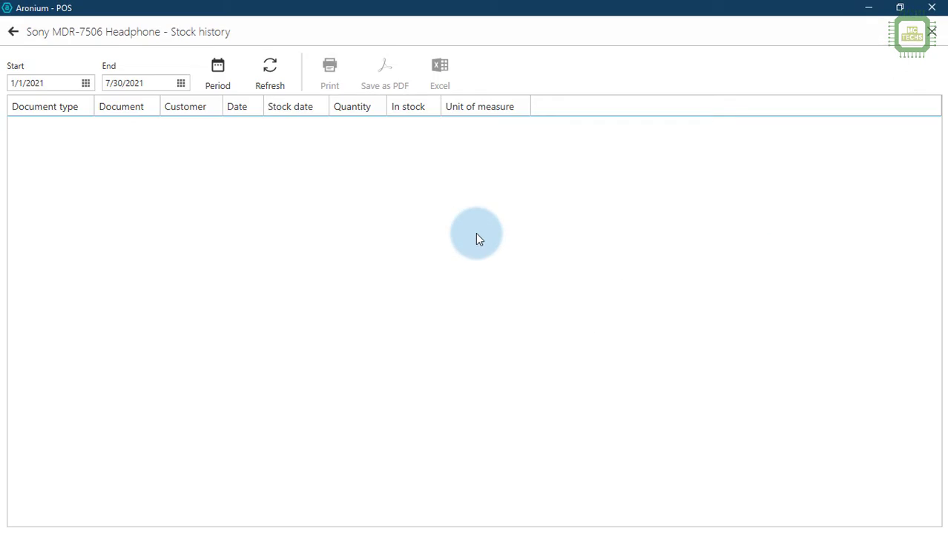
Load and review the Purchase, Stock return, Sales and Refund entries, then return to Stock.
click(474, 129)
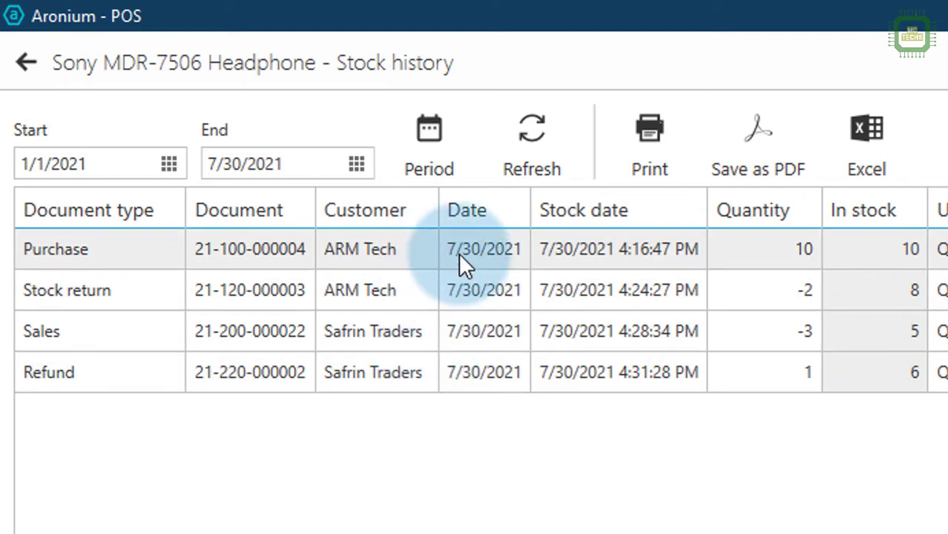
click(788, 255)
click(780, 295)
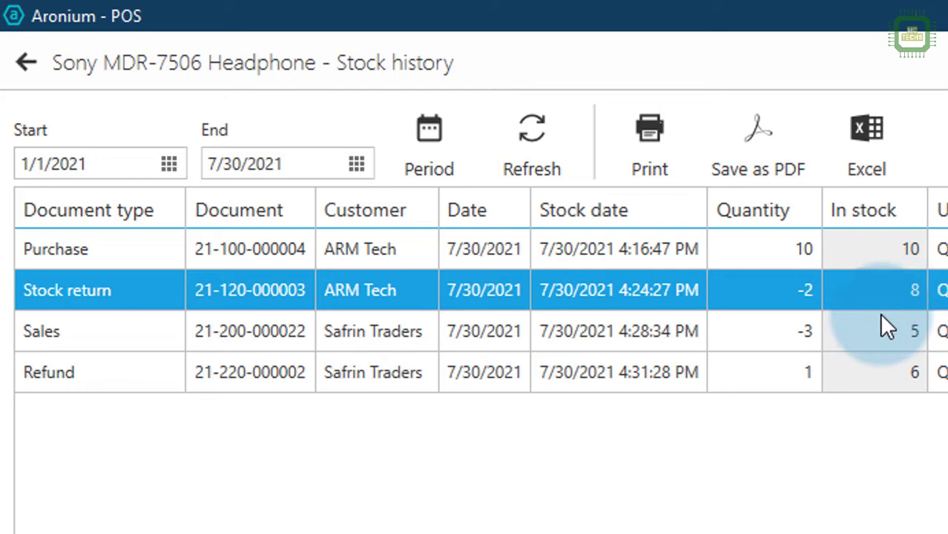
click(831, 333)
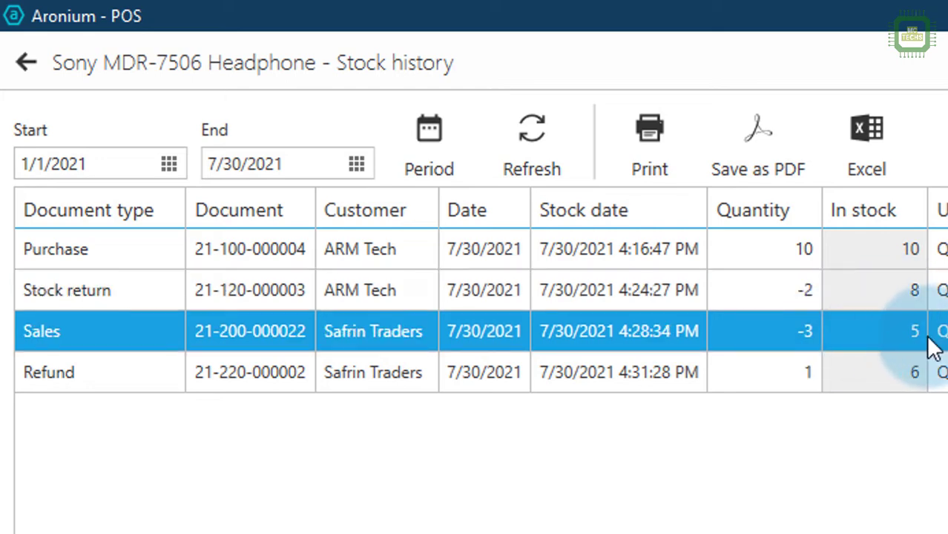
click(843, 372)
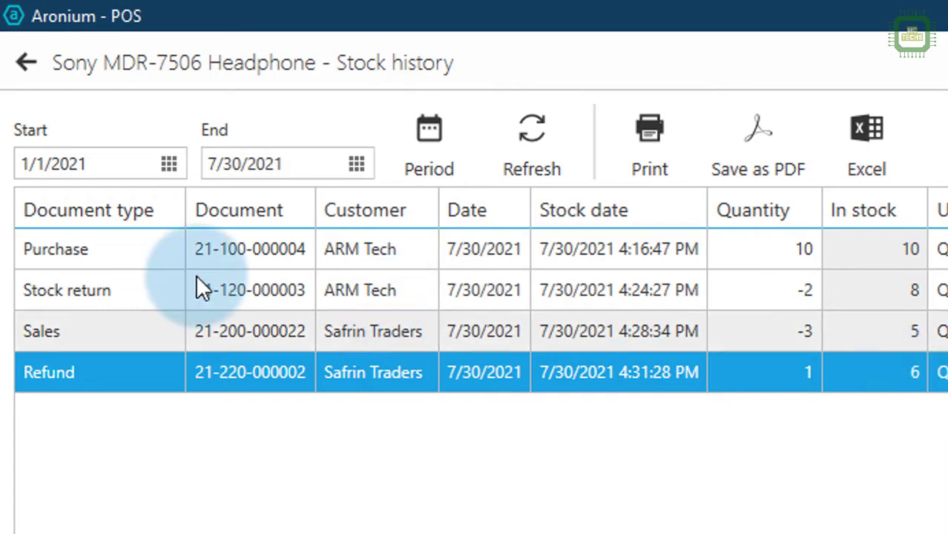
click(24, 64)
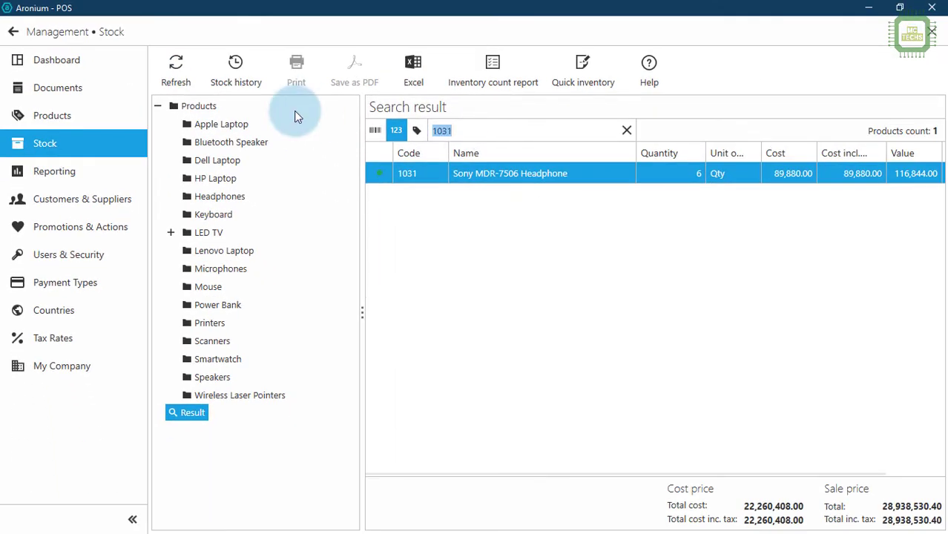
Open the Epson scanner's (code 1169) stock history and review its Purchase, Stock return, Sales and Refund entries.
text(1169)
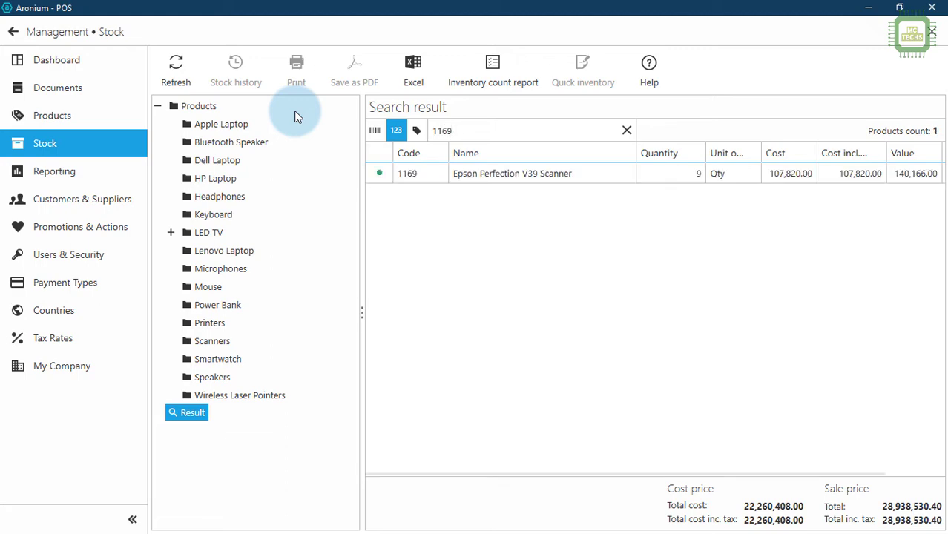
right_click(489, 175)
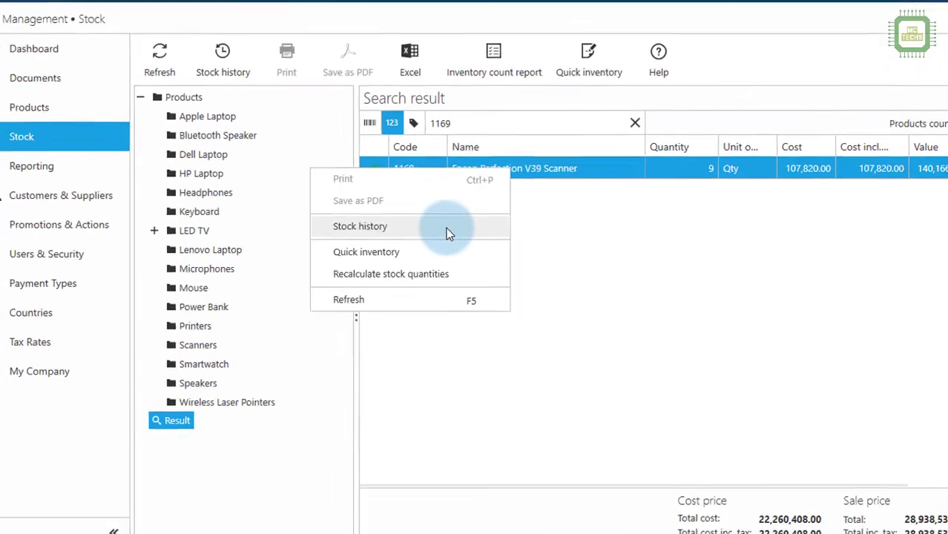
click(438, 213)
click(501, 138)
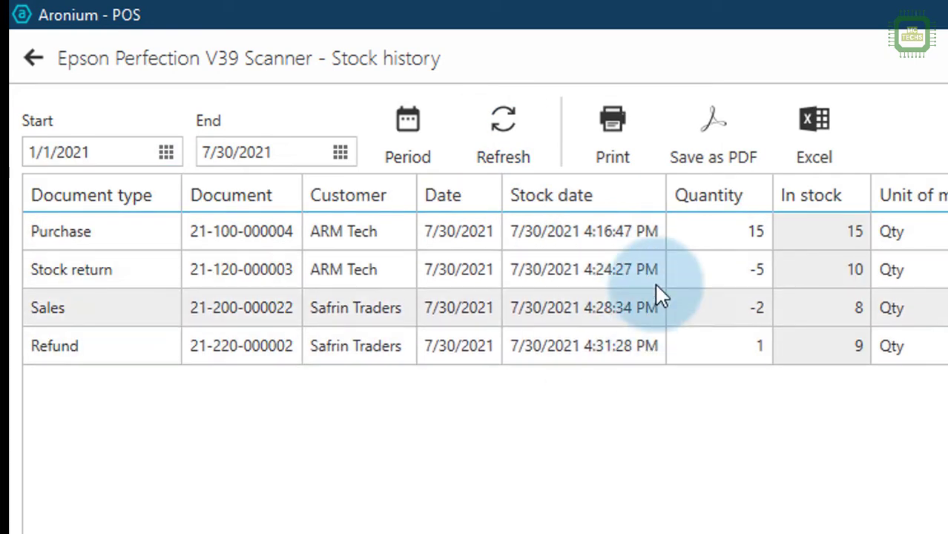
click(771, 227)
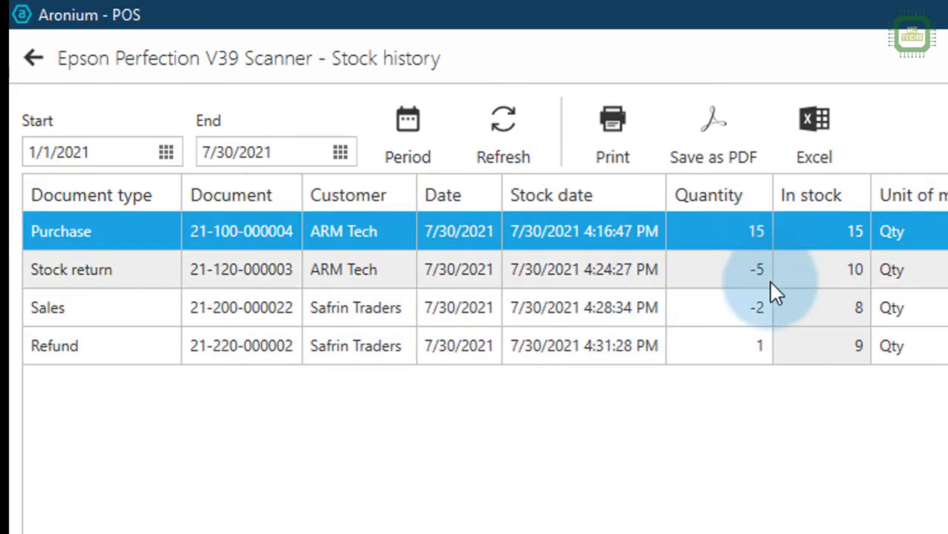
click(740, 272)
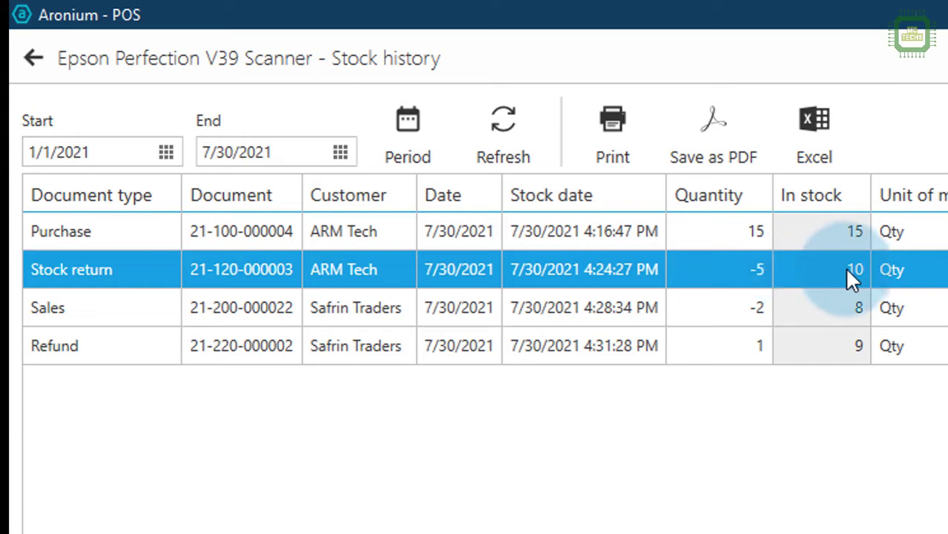
click(779, 310)
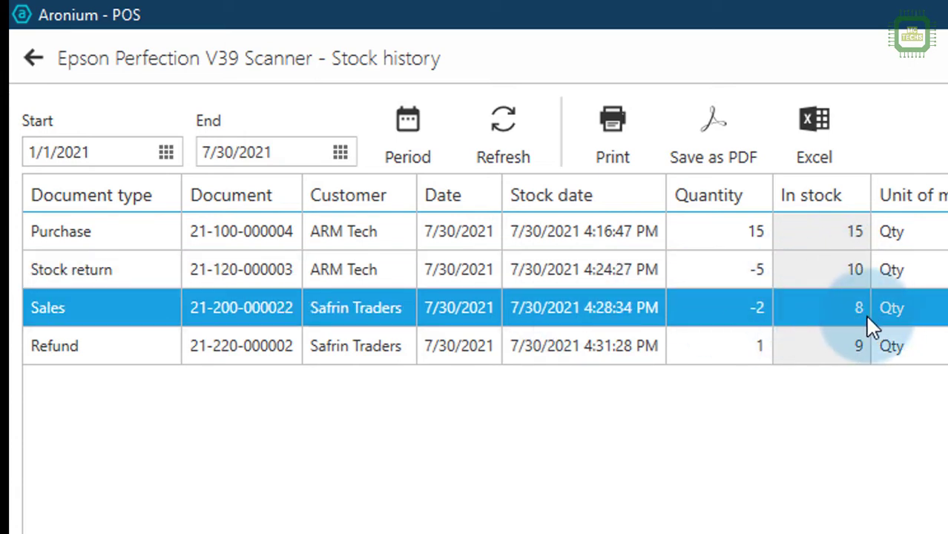
click(719, 344)
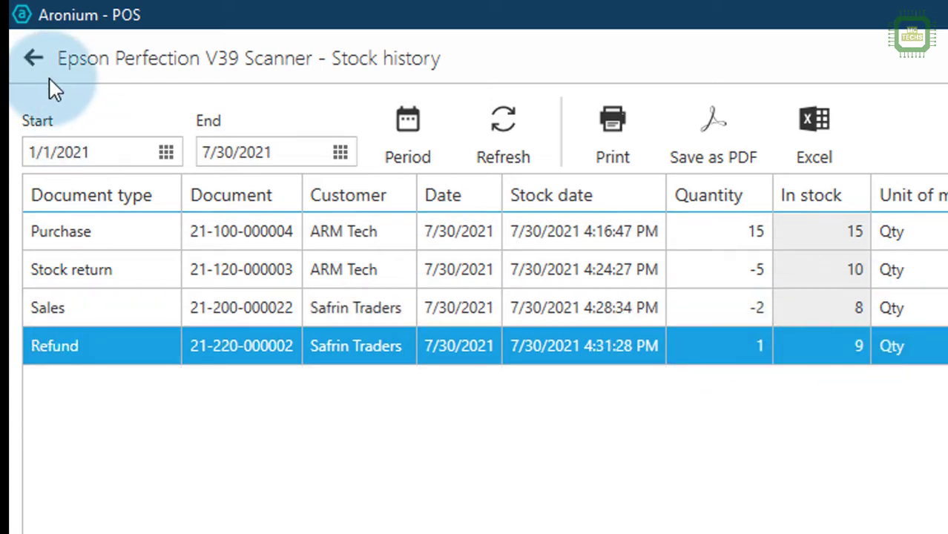
click(31, 58)
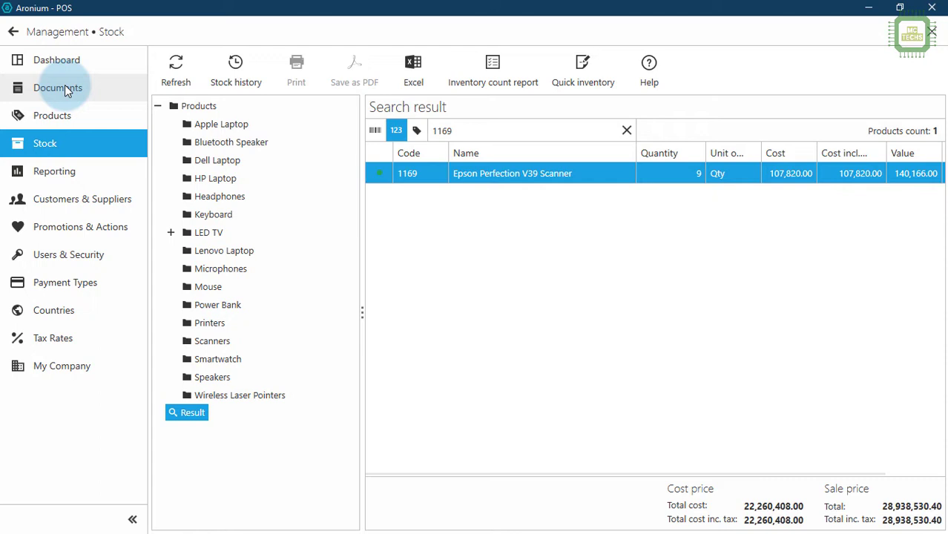
From the Documents list, start a new document and pick the 230 - Proforma type.
click(65, 88)
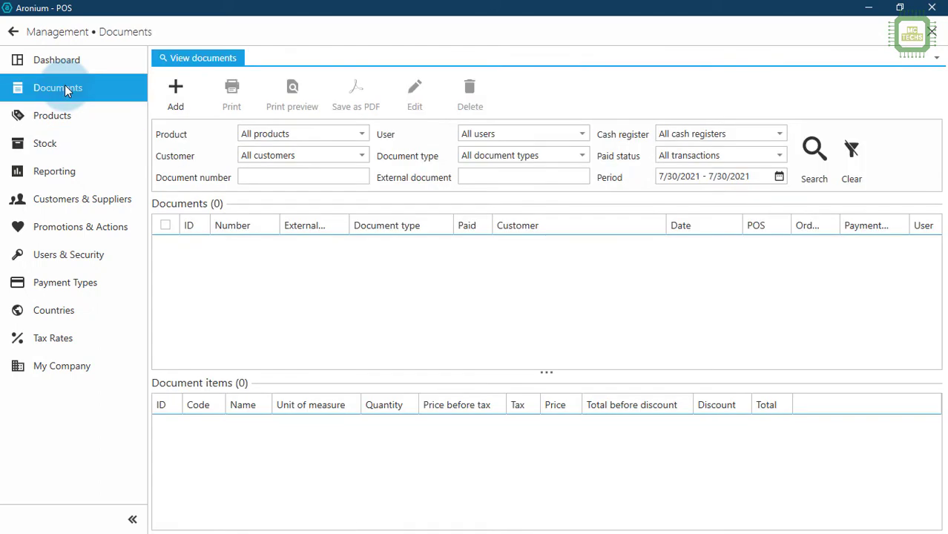
click(176, 95)
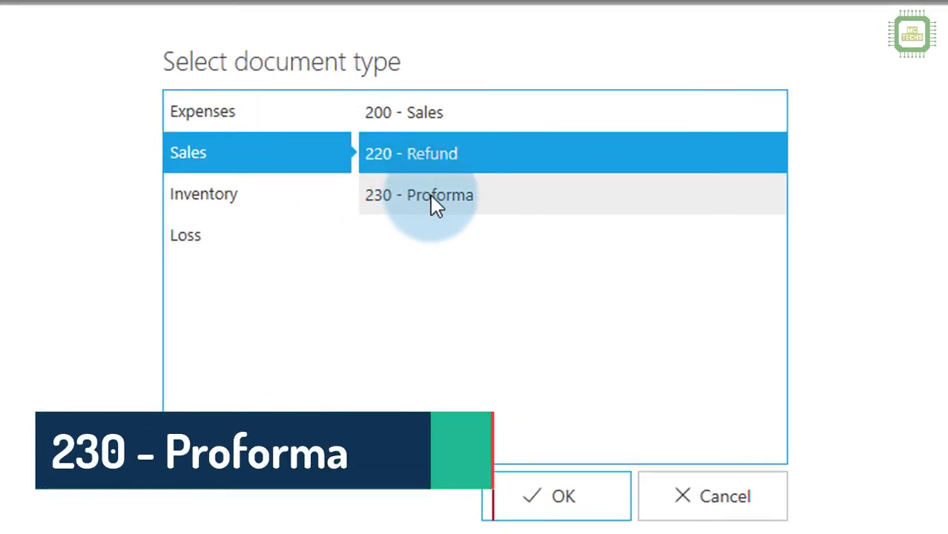
click(472, 199)
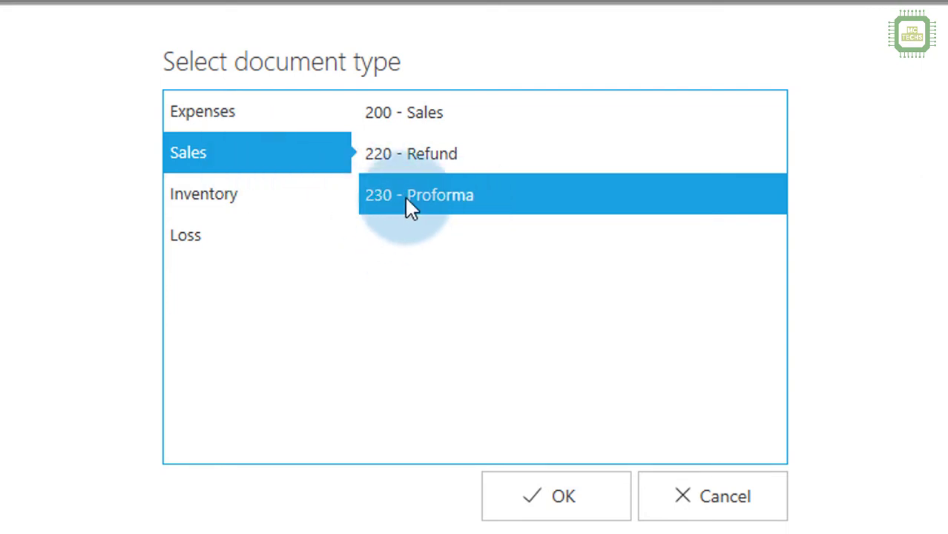
Confirm the Proforma document type and set Safrin Traders as the customer.
click(560, 497)
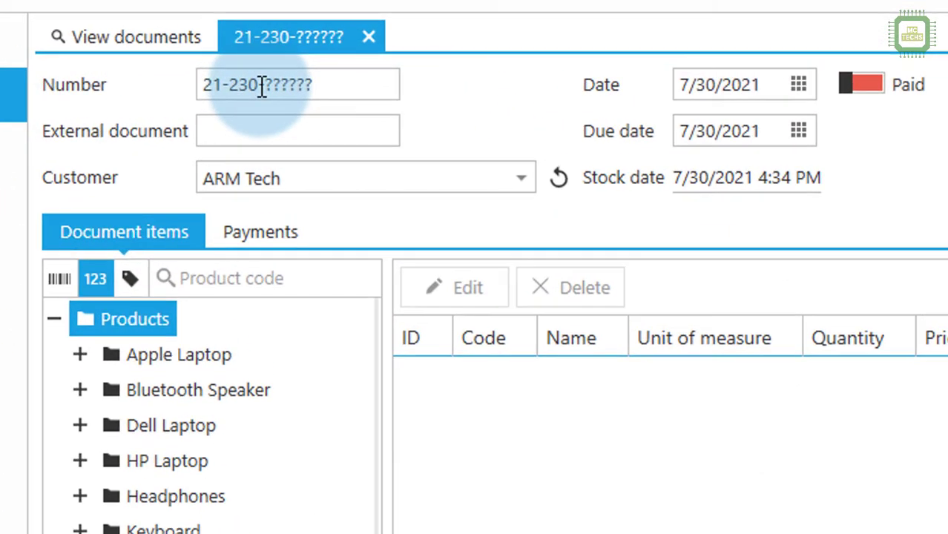
click(297, 185)
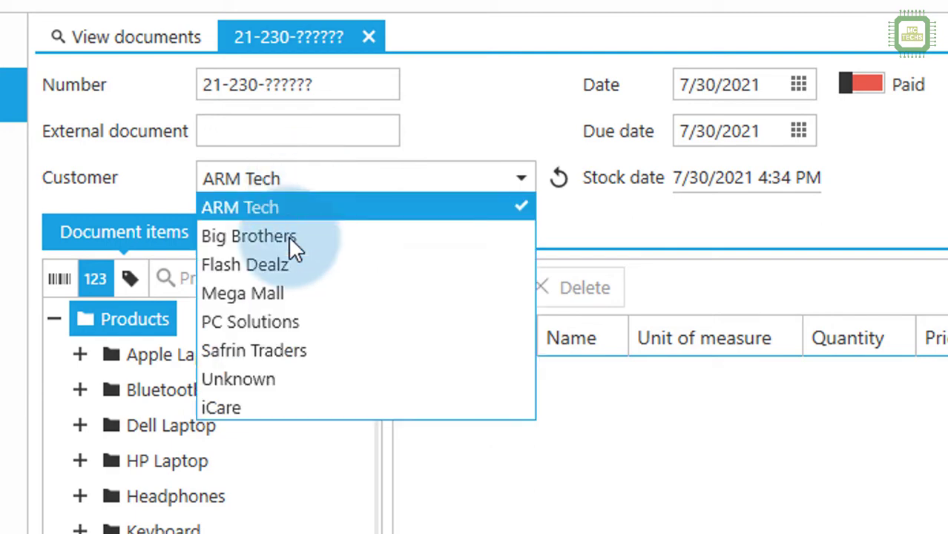
click(291, 351)
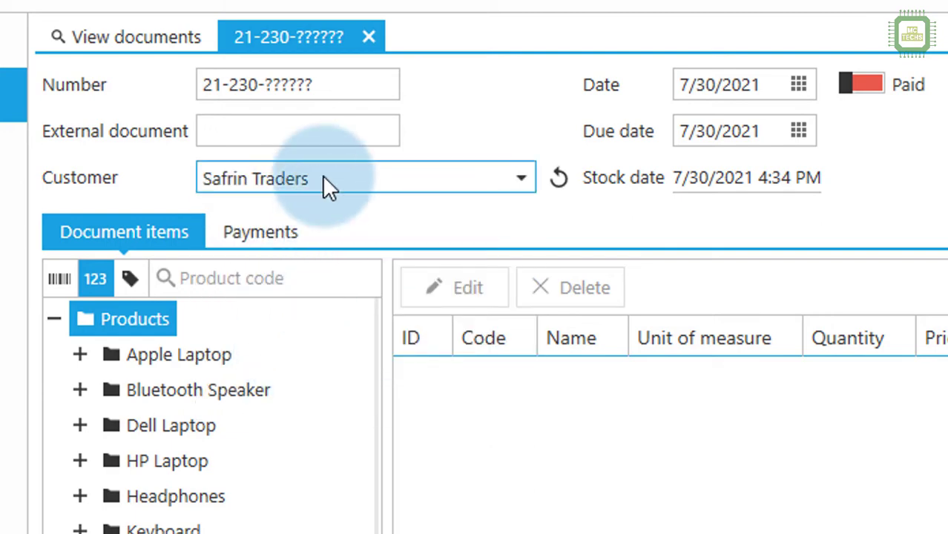
Add product 1031, Sony MDR-7506 Headphone, with quantity 5 and 5% discount.
click(251, 279)
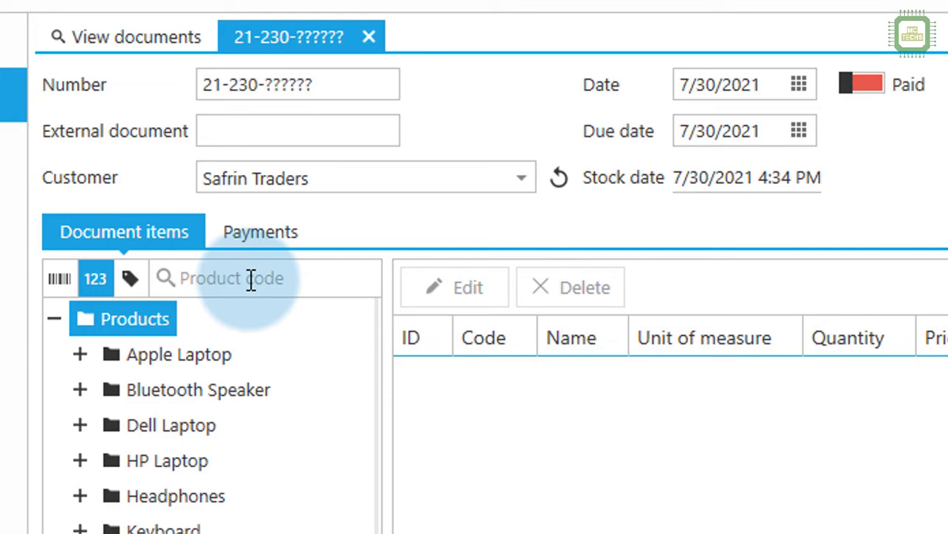
text(1031)
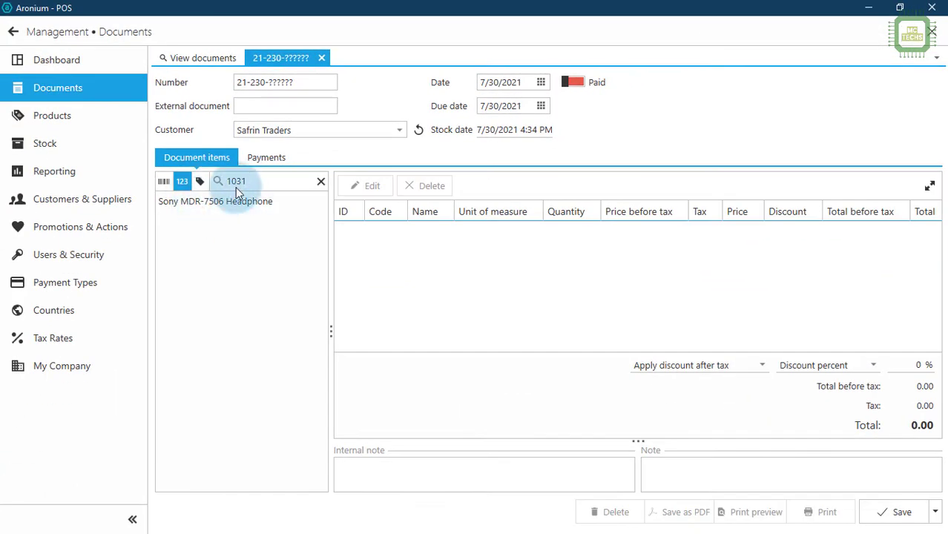
double_click(241, 203)
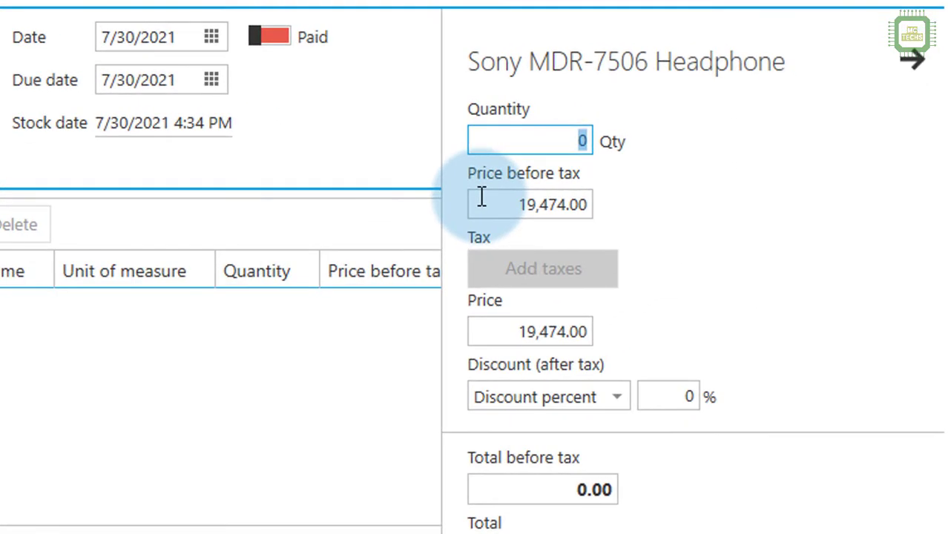
text(5)
click(680, 397)
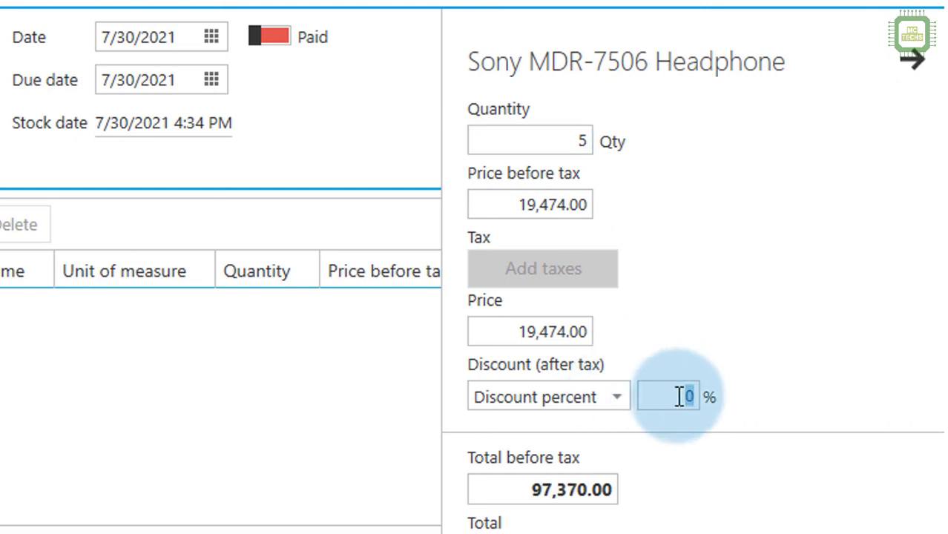
text(5)
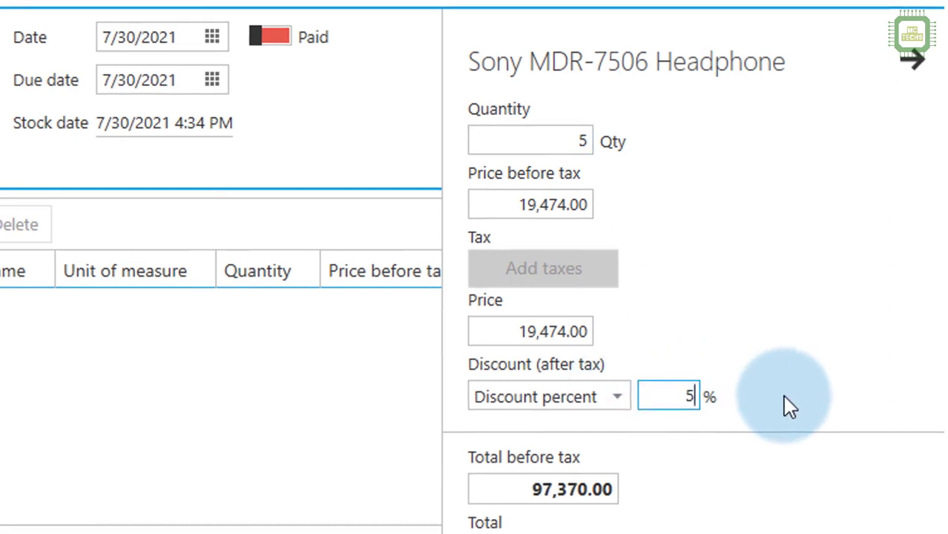
click(811, 512)
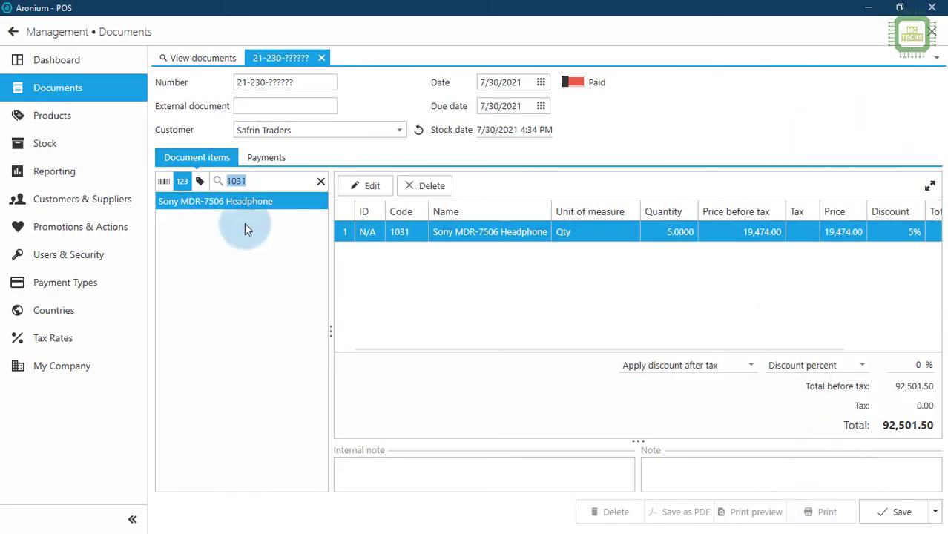
Add product 1169, Epson Perfection V39 Scanner, with quantity 5 and 10% discount.
text(1169)
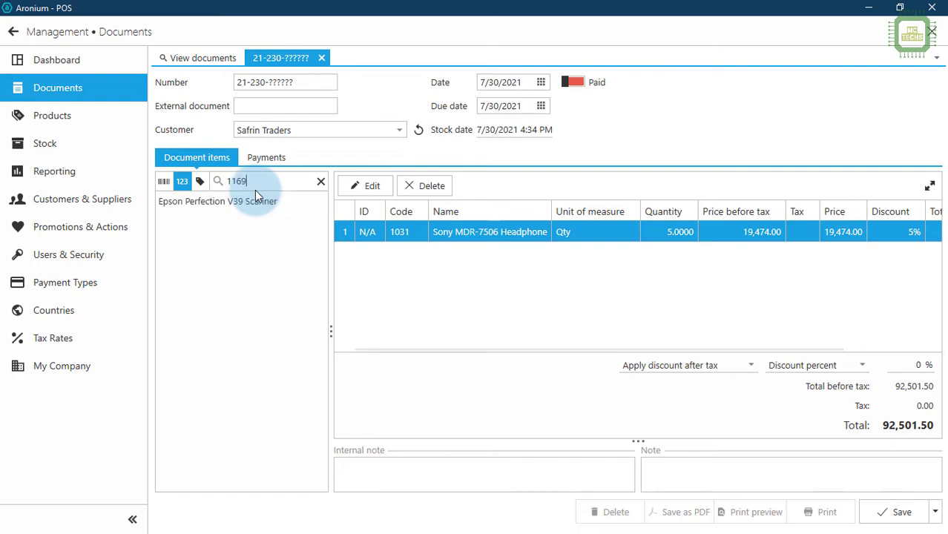
click(256, 206)
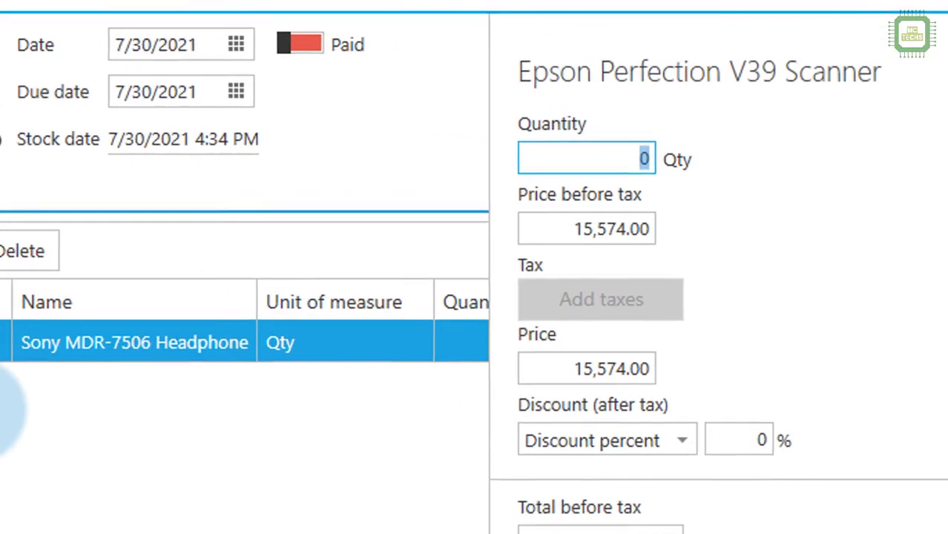
text(5)
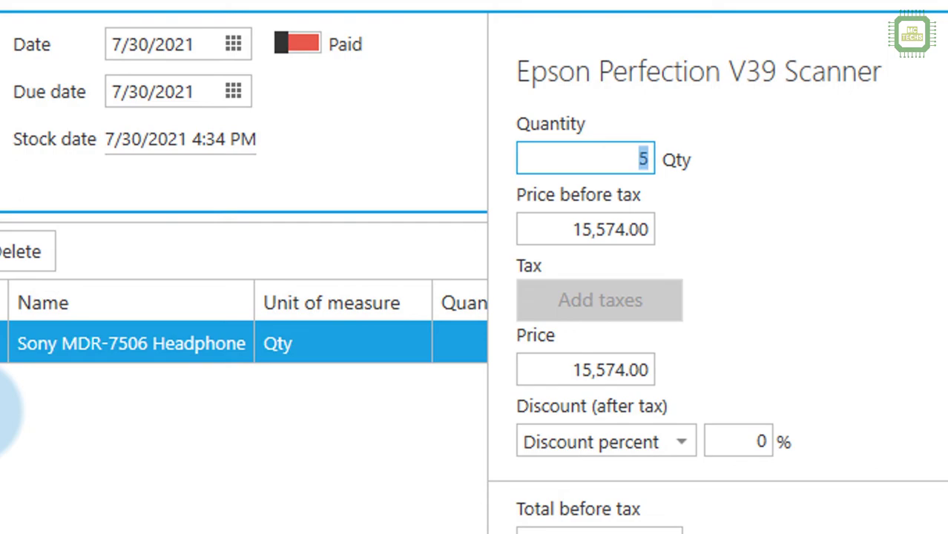
click(741, 443)
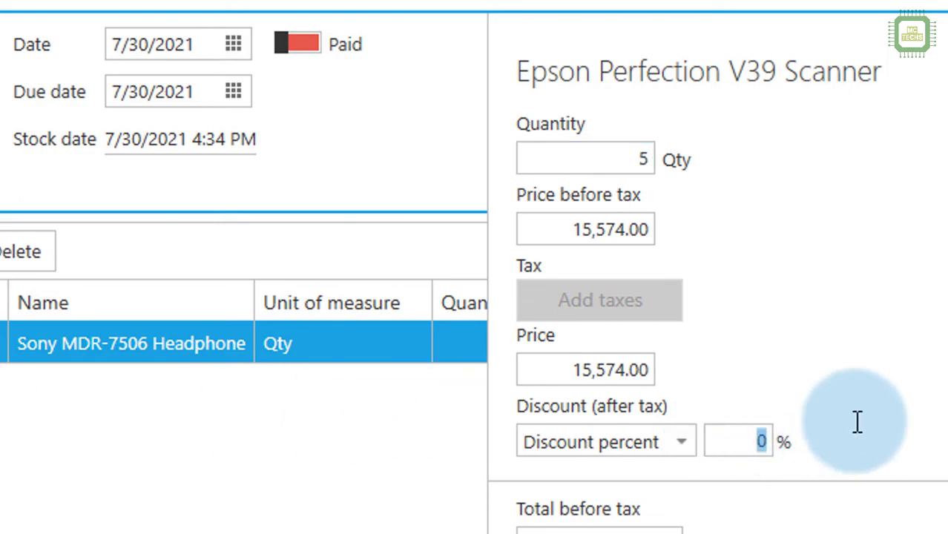
text(10)
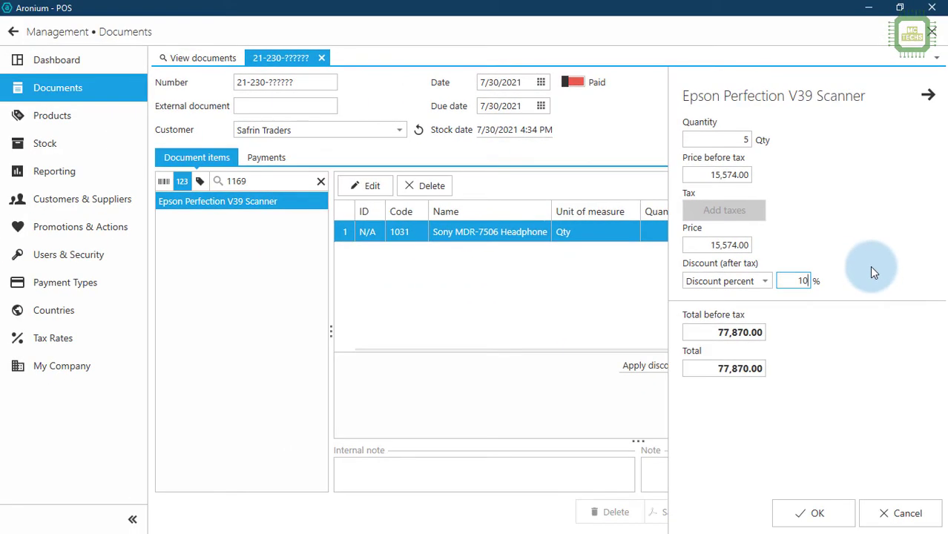
click(816, 513)
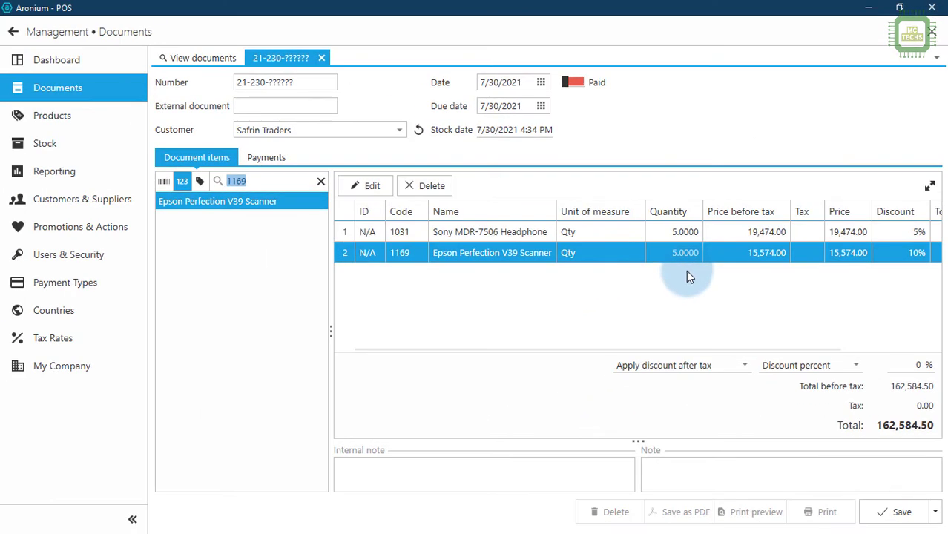
click(890, 511)
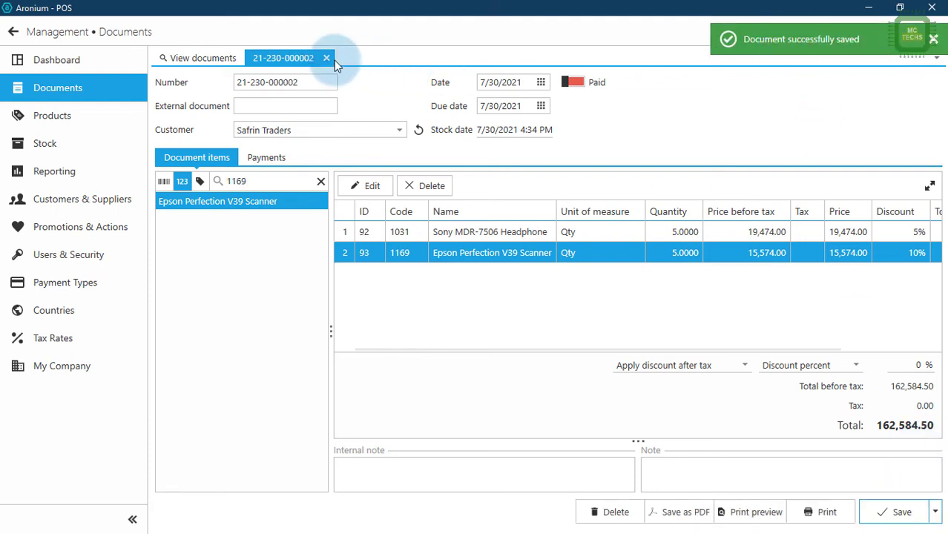
click(324, 57)
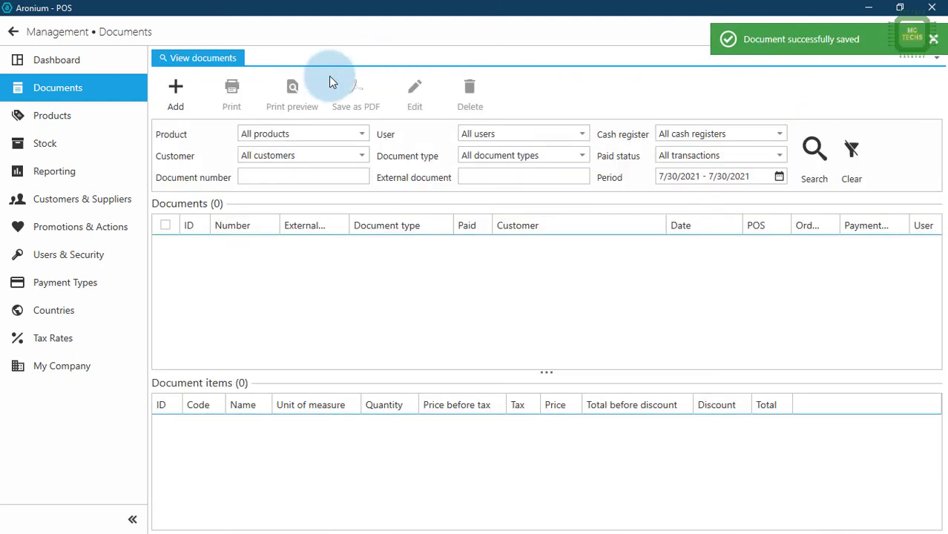
click(59, 150)
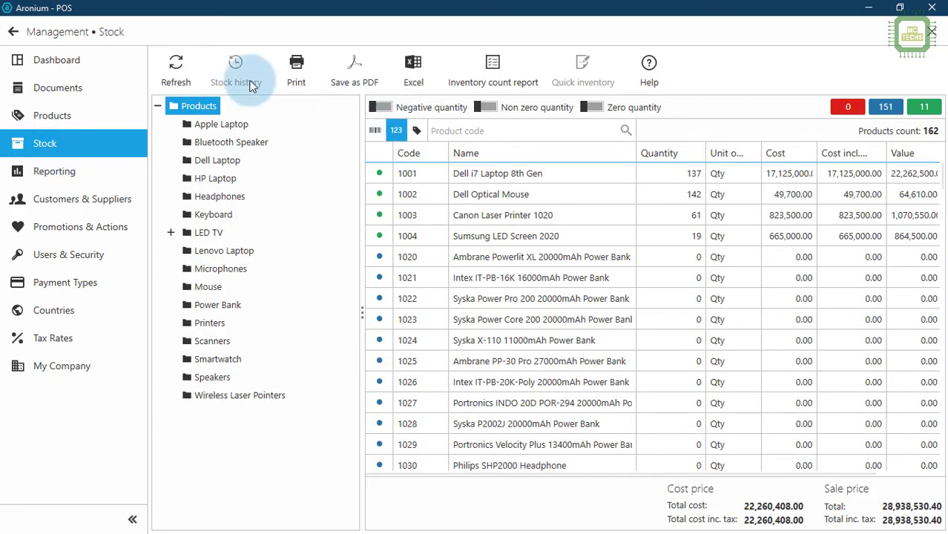
Find product 1031 in Stock and open the Sony MDR-7506 Headphone's stock history.
click(178, 70)
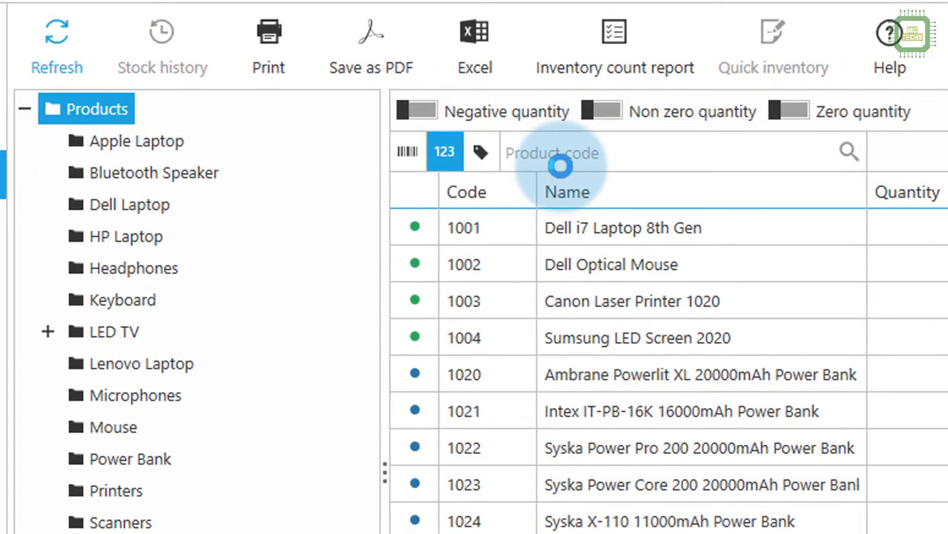
click(560, 165)
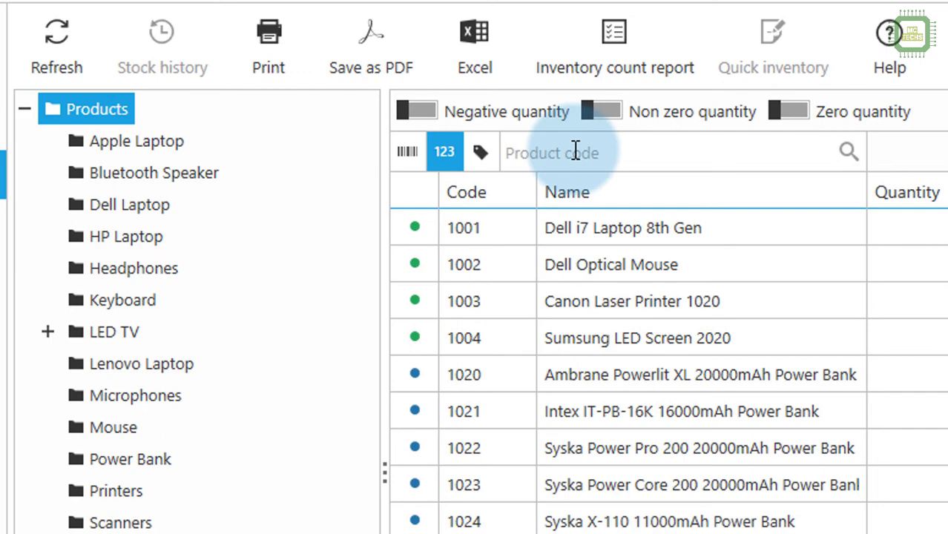
text(1031)
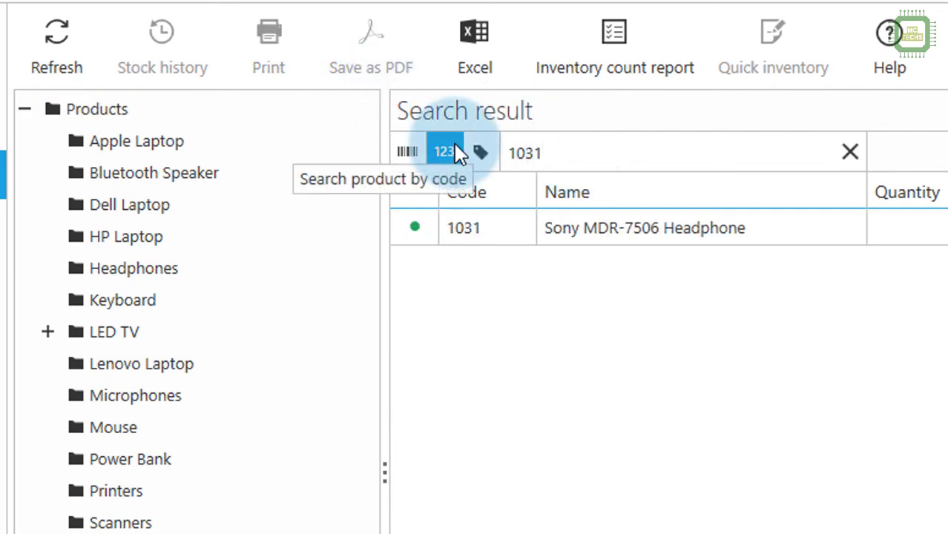
click(571, 230)
right_click(572, 231)
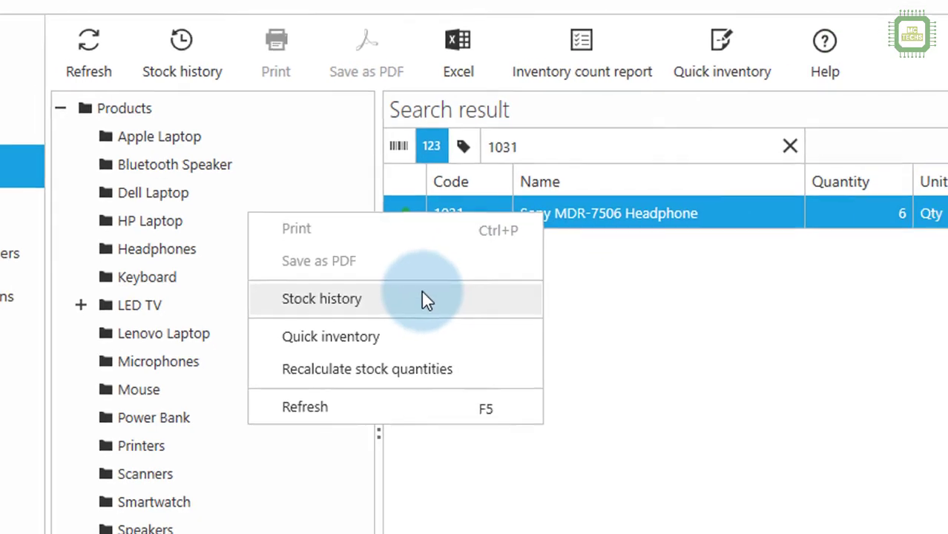
click(393, 232)
Refresh the history and review the Purchase, Stock return, Sales and Refund entries.
click(269, 70)
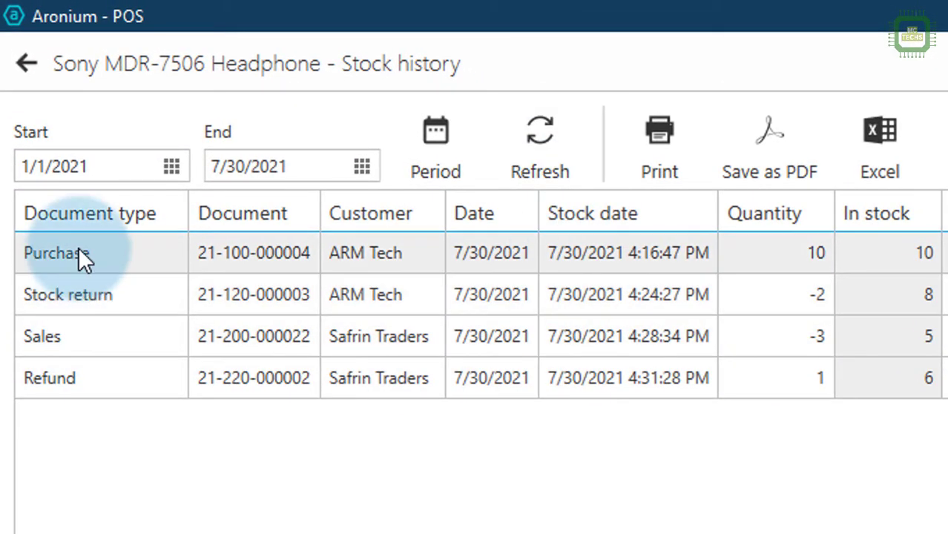
click(112, 255)
click(107, 298)
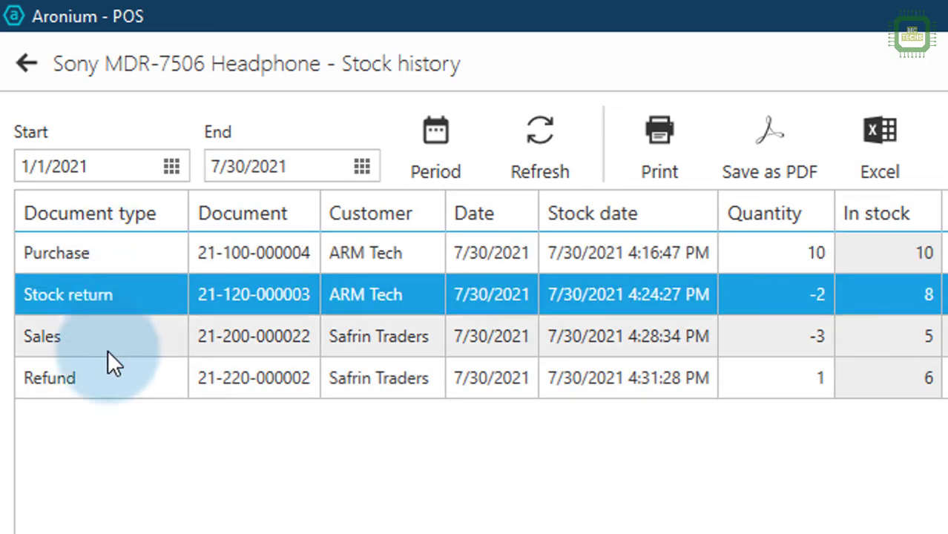
click(107, 347)
click(108, 380)
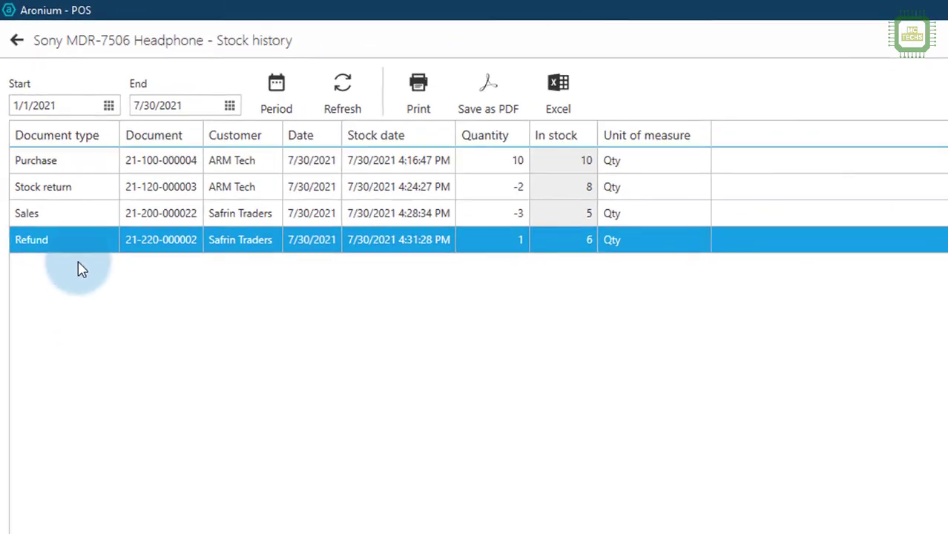
Go back through Documents to the sales screen and close Aronium POS.
click(13, 33)
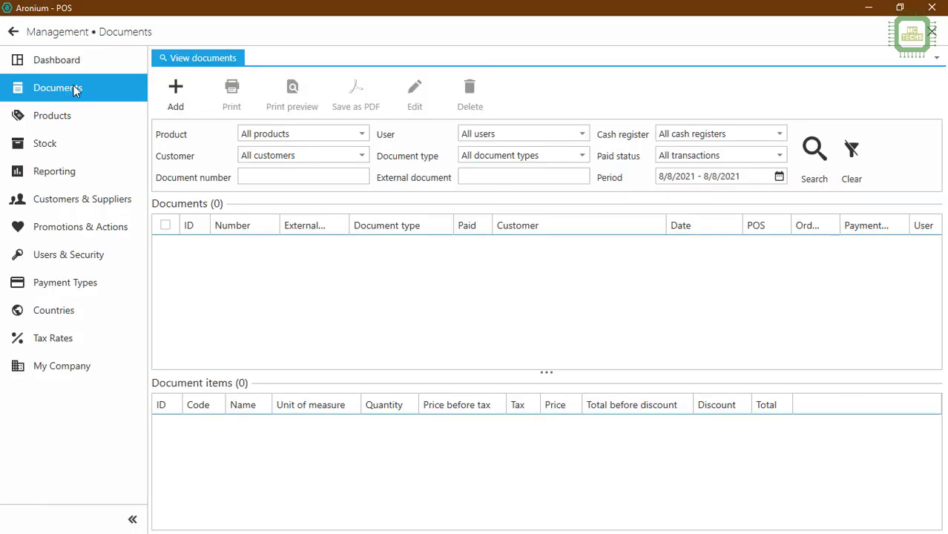
click(11, 34)
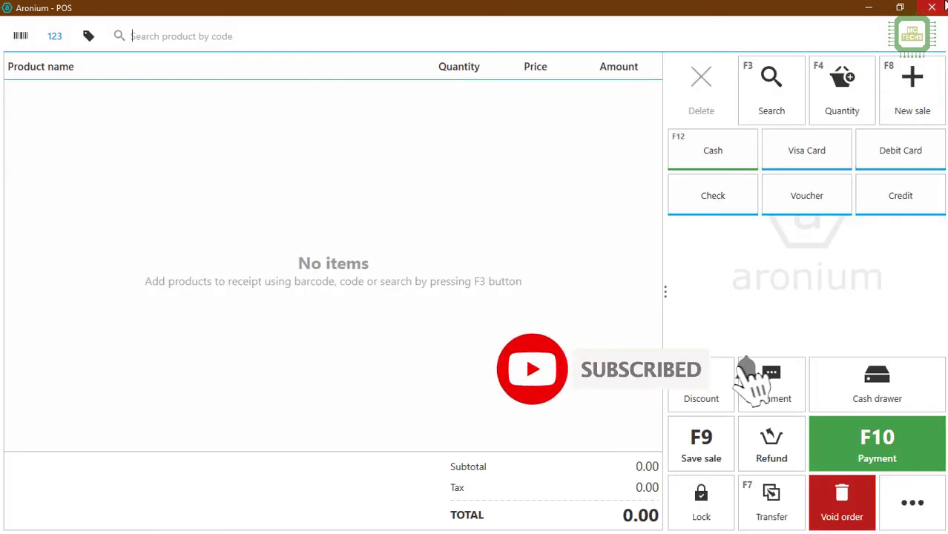
click(943, 6)
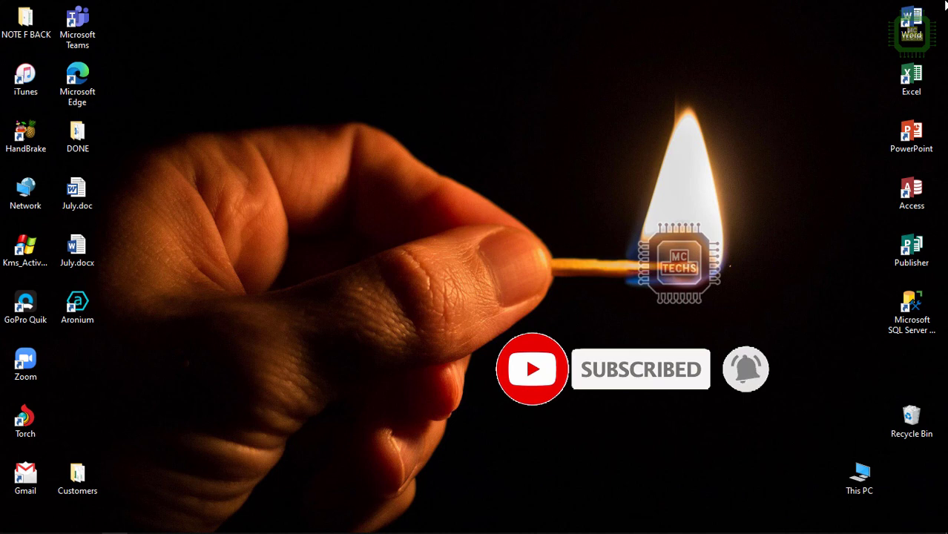